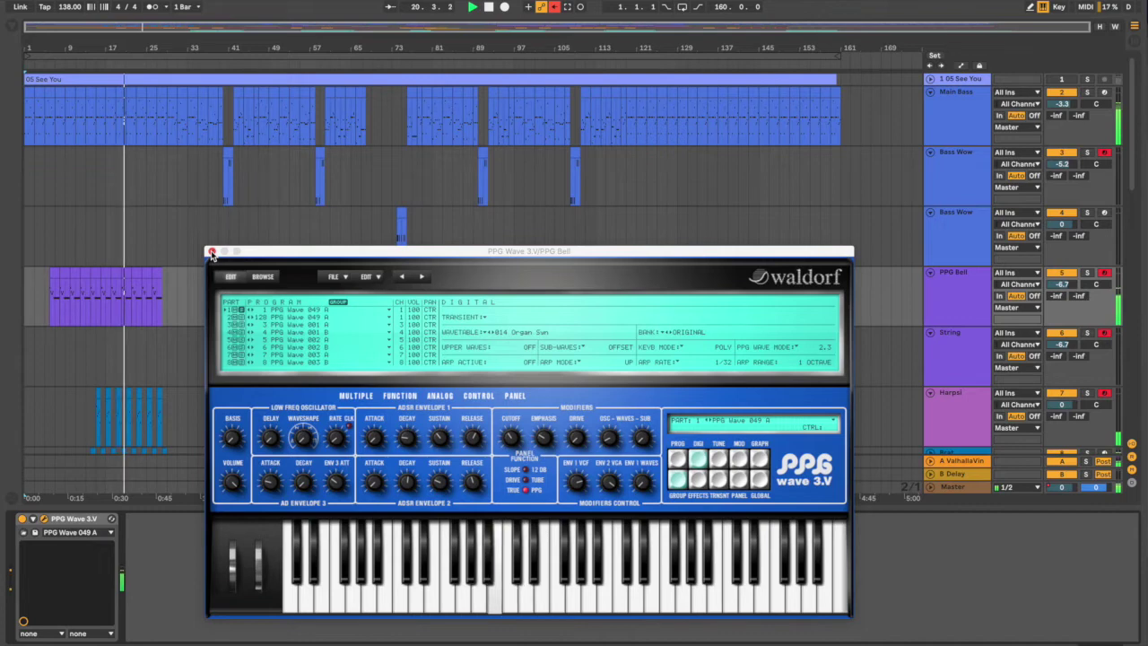
# Open the Vocal Formant track's PPG Wave 3.V and play the soloed track from the start to about bar 11
pyautogui.click(210, 252)
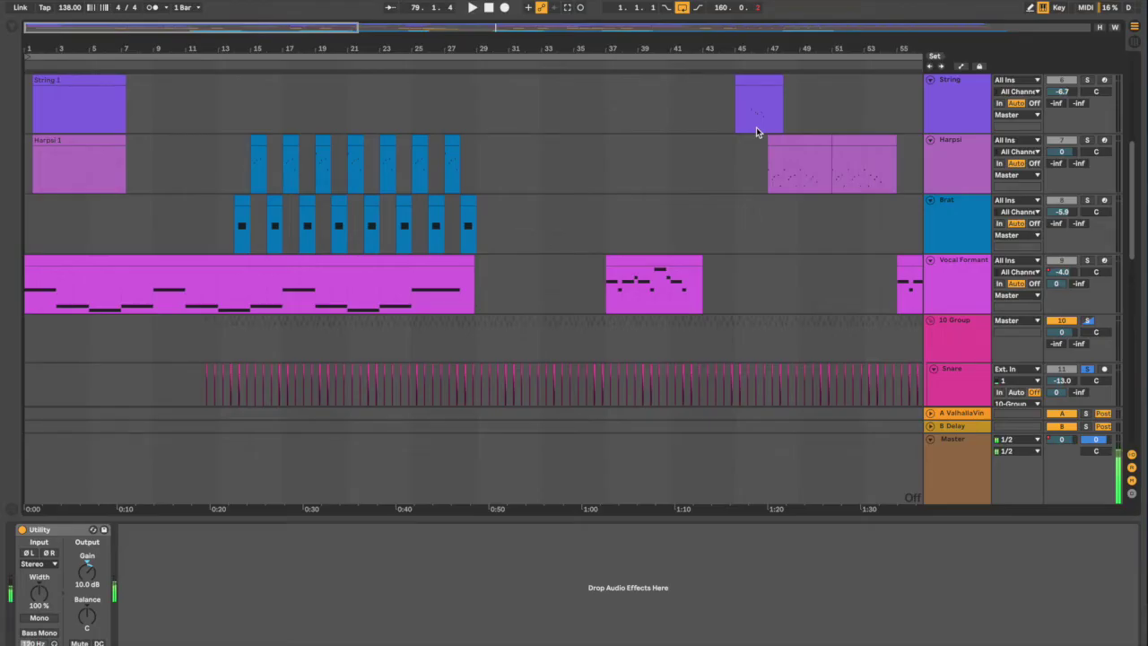
pyautogui.click(960, 281)
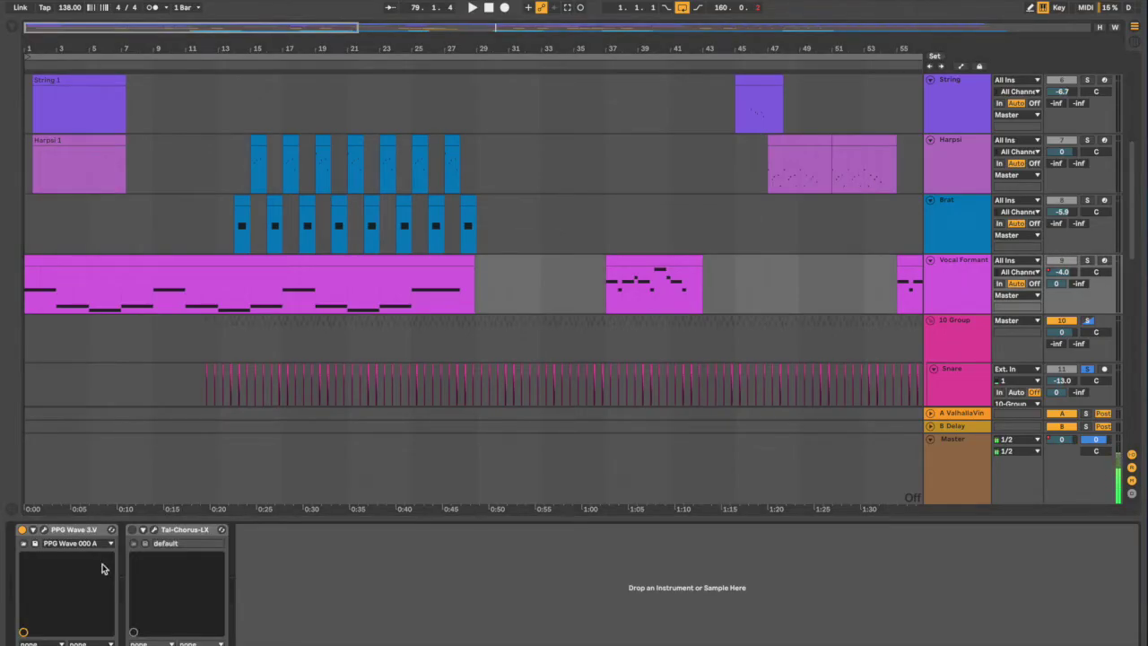
pyautogui.click(43, 533)
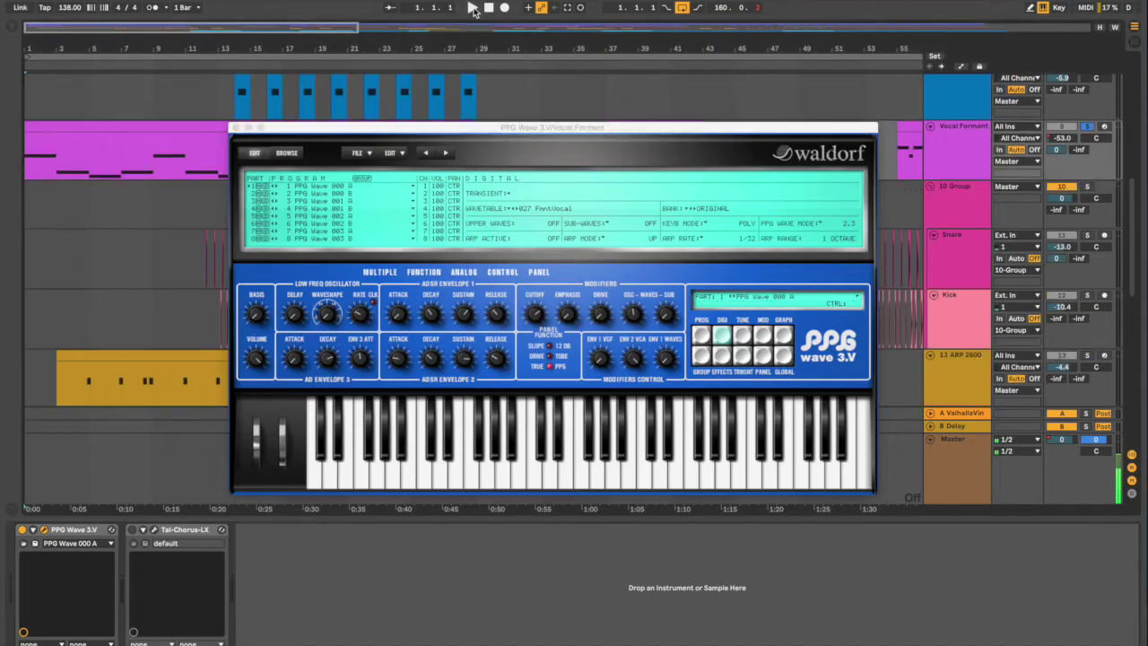
pyautogui.click(473, 8)
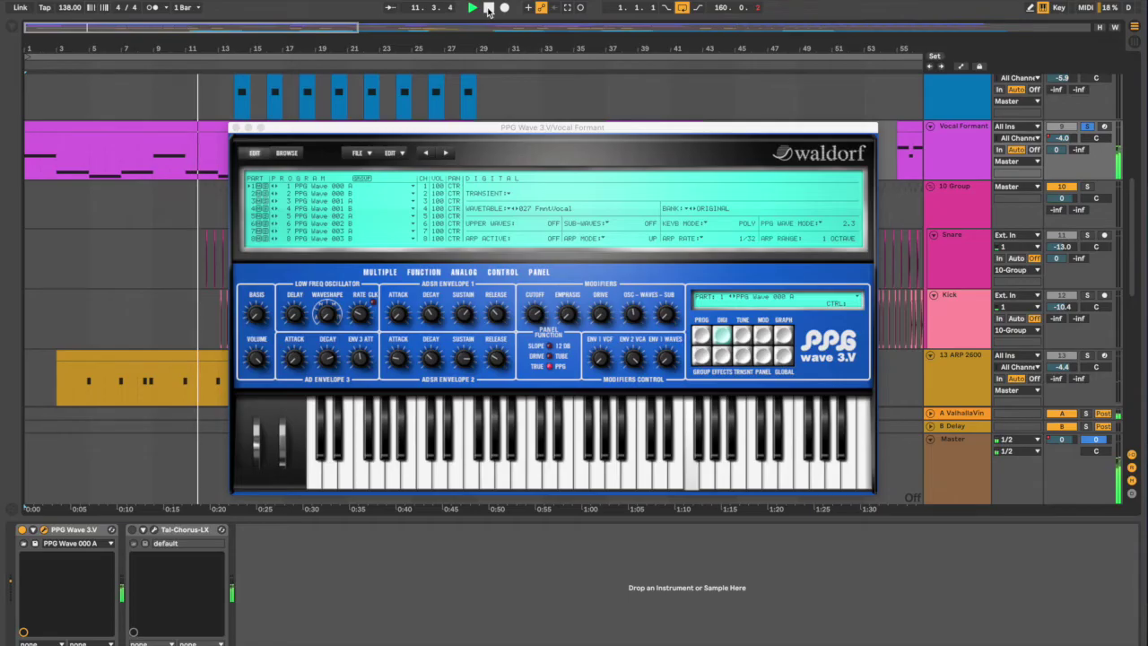
pyautogui.click(488, 8)
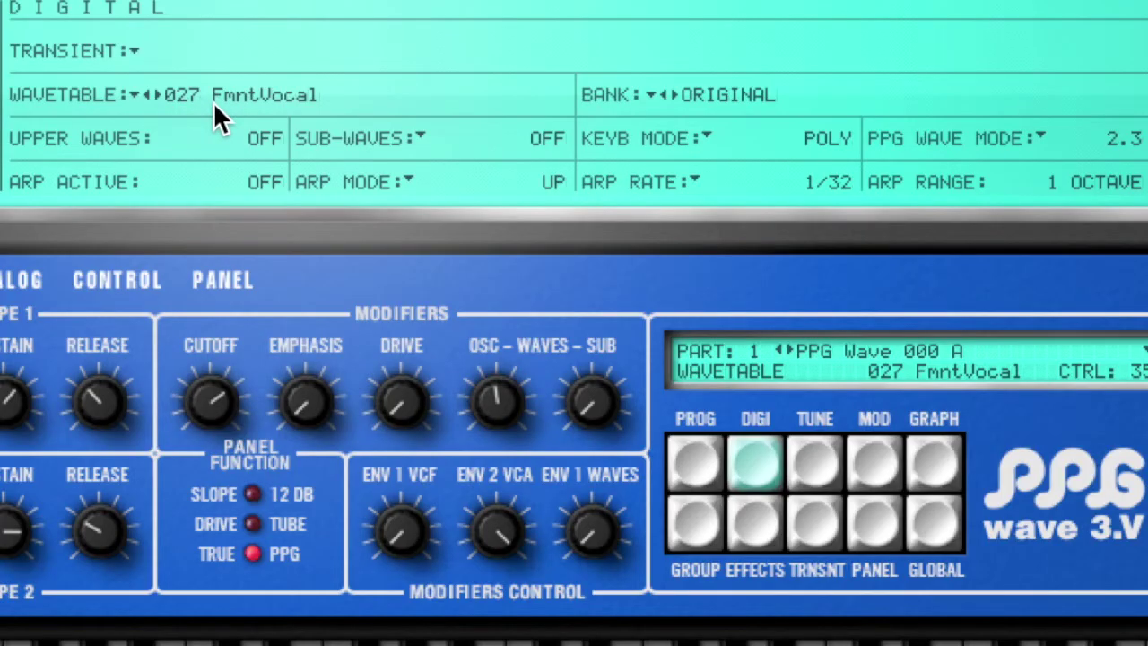
# Check the Vocal Formant patch's wavetable and the oscillator and sub wave settings, and show its modulation matrix with the fine view
pyautogui.moveTo(503, 399)
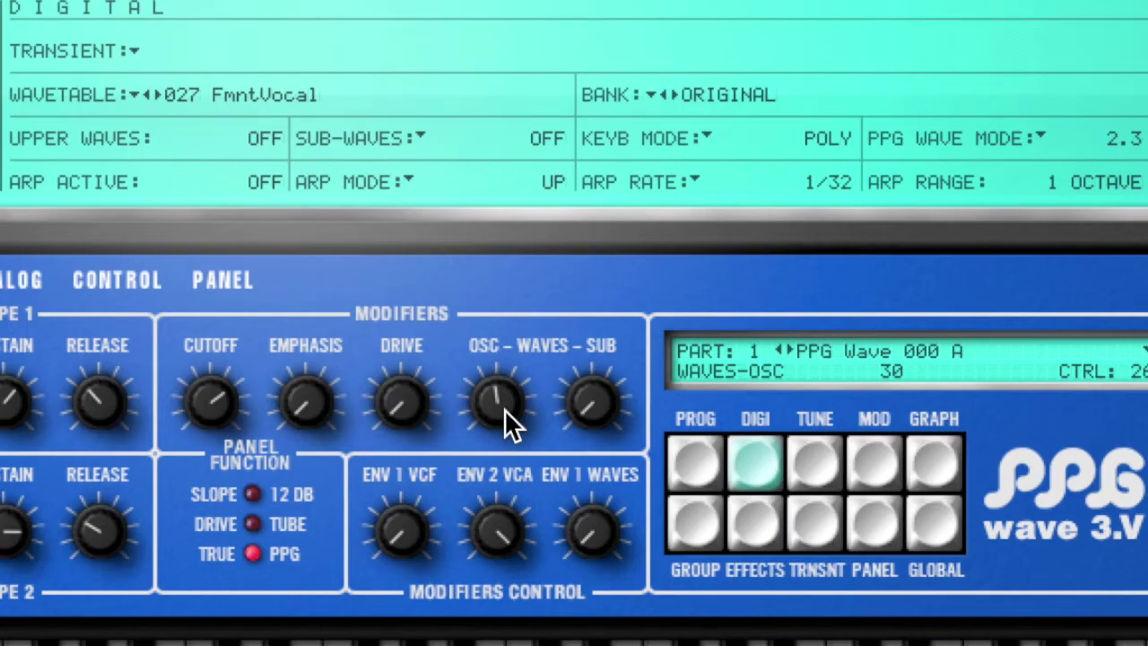
pyautogui.moveTo(576, 400)
pyautogui.click(886, 463)
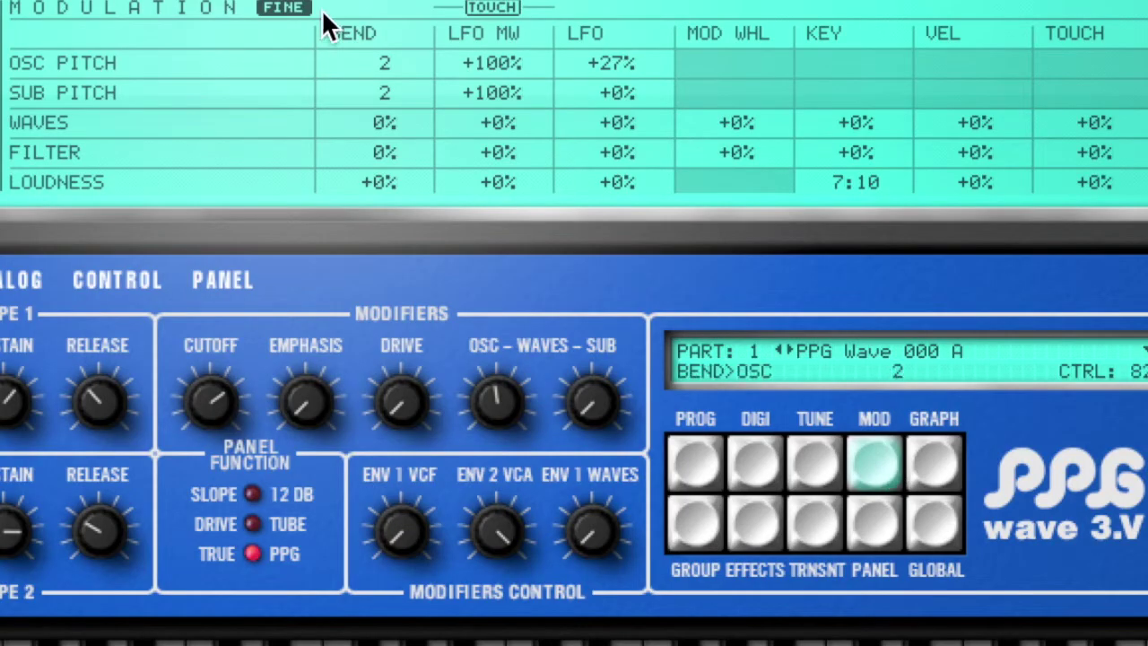
pyautogui.click(284, 9)
pyautogui.click(285, 9)
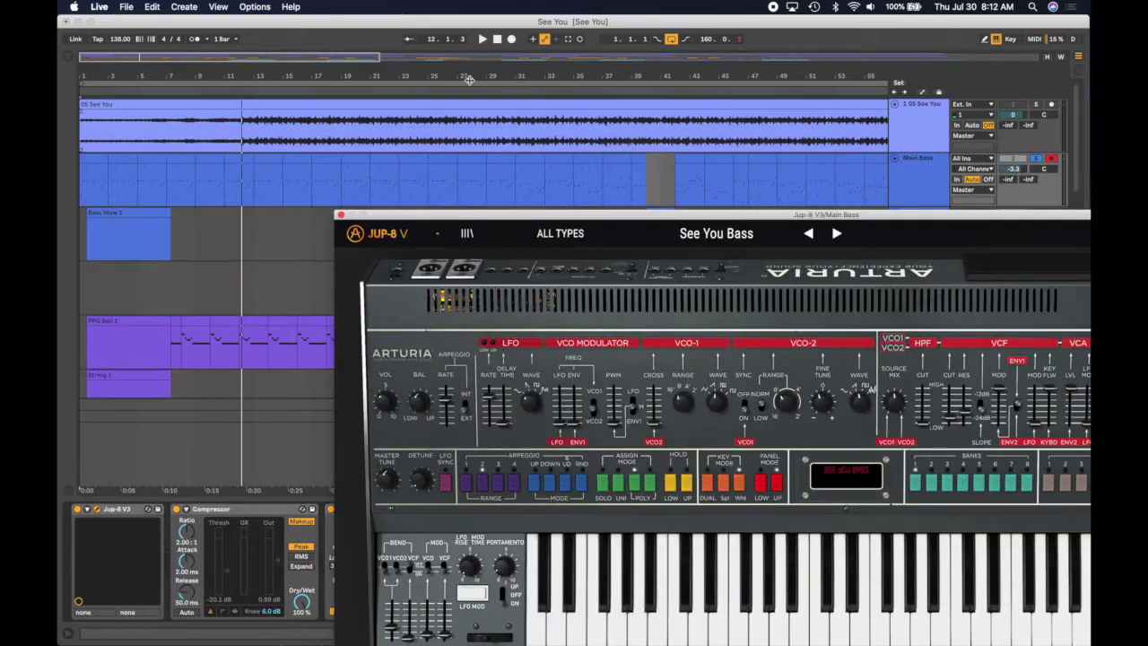
# Play the soloed Main Bass track from the start of the arrangement to about bar 4
pyautogui.click(482, 39)
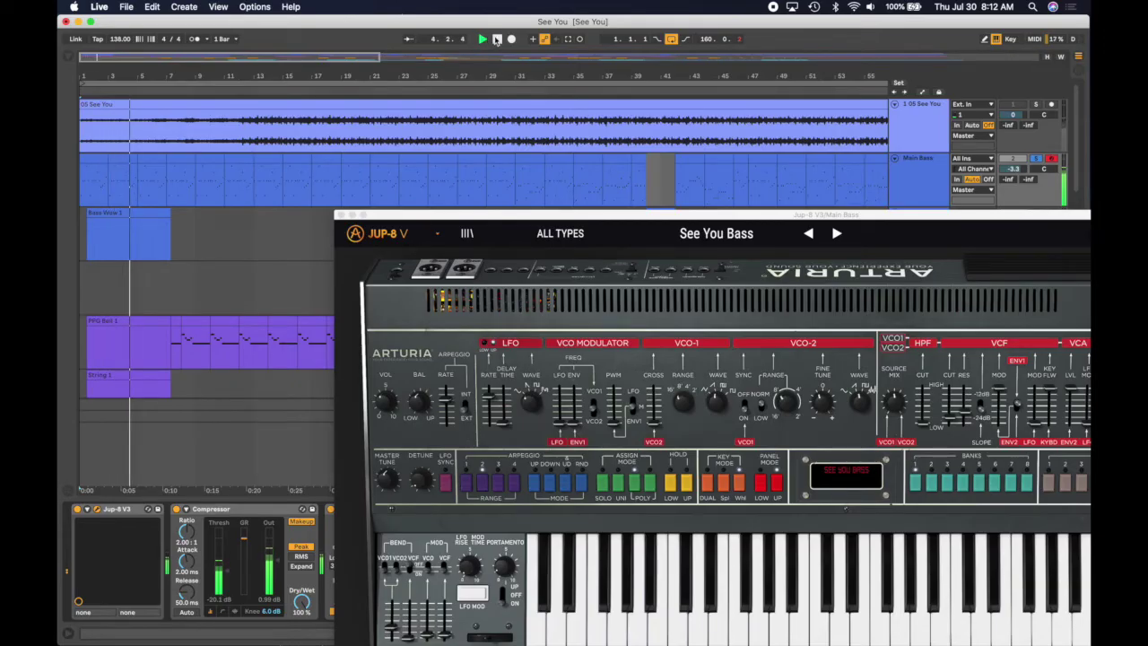
pyautogui.click(497, 39)
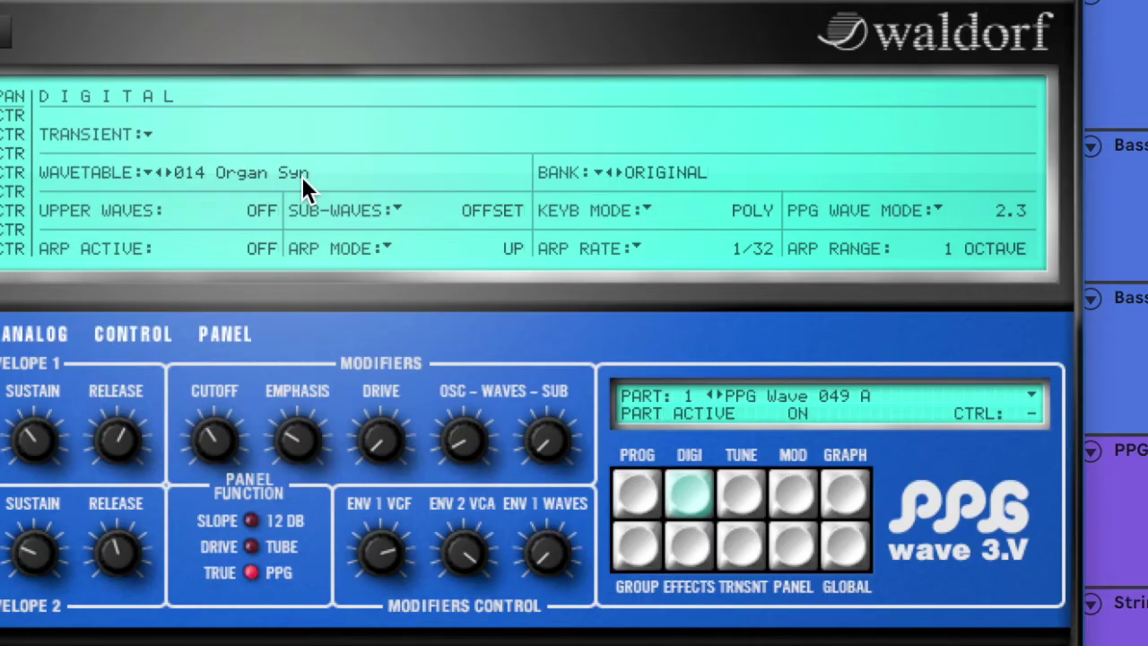
# Check the oscillator waves setting of the PPG Bell patch and play the soloed track from about bar 9
pyautogui.moveTo(467, 444)
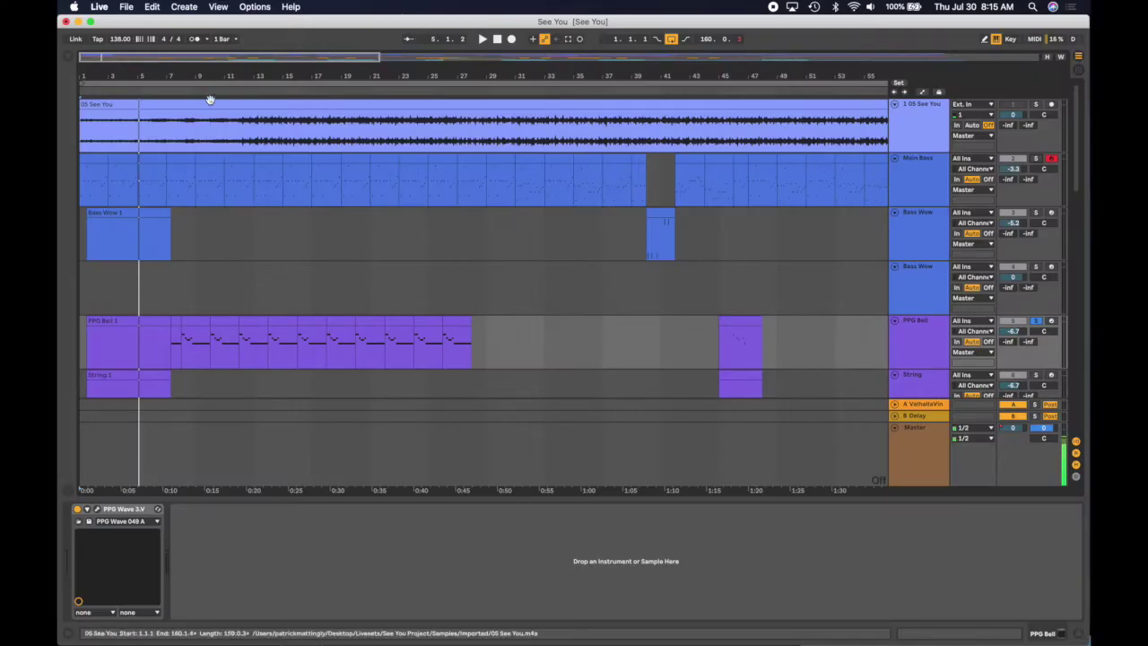
pyautogui.click(205, 90)
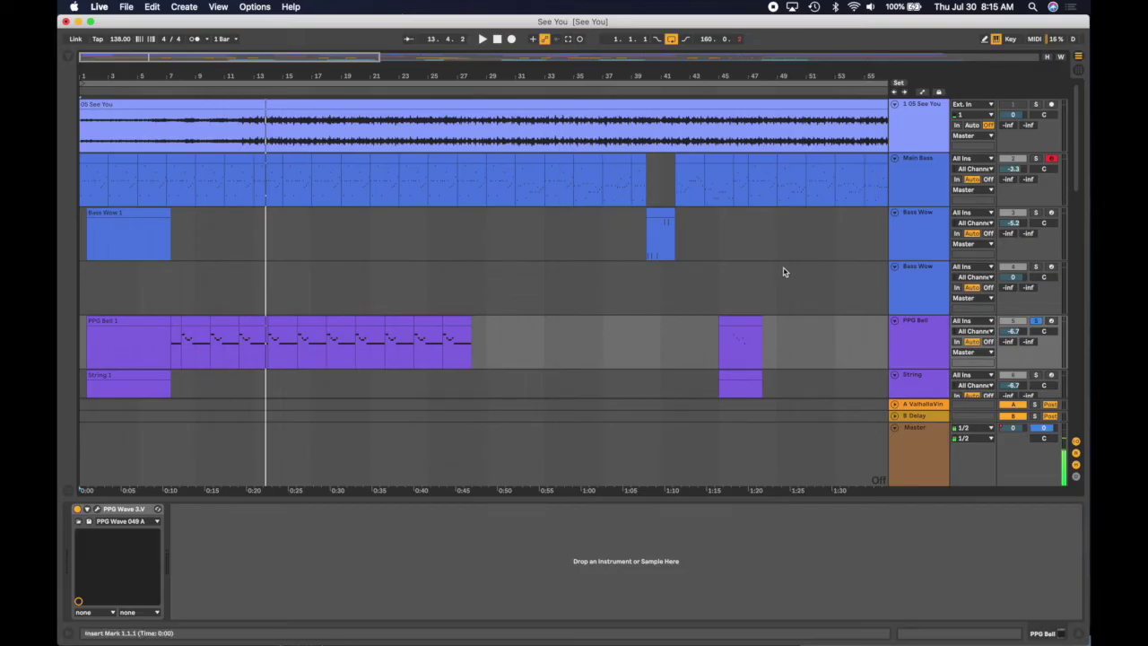
# Open the Harpsi track's PPG Wave 3.V and play Harpsi together with PPG Bell from about bar 13 to bar 17
pyautogui.scroll(-3, 395, 260)
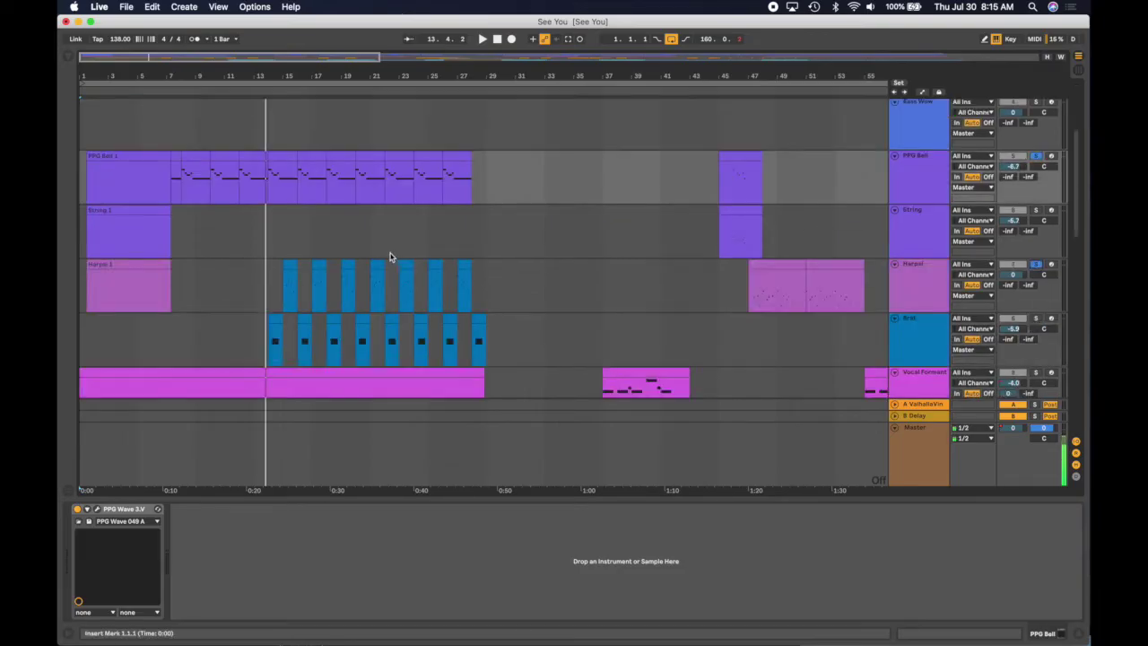
pyautogui.click(915, 282)
pyautogui.click(95, 509)
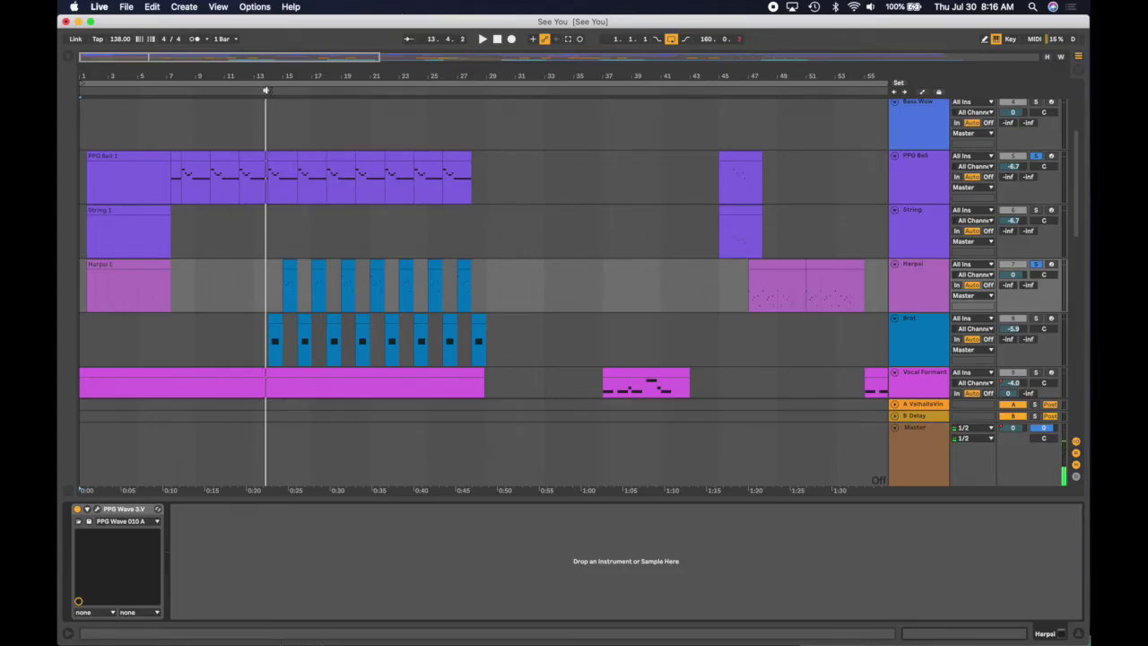
pyautogui.press('space')
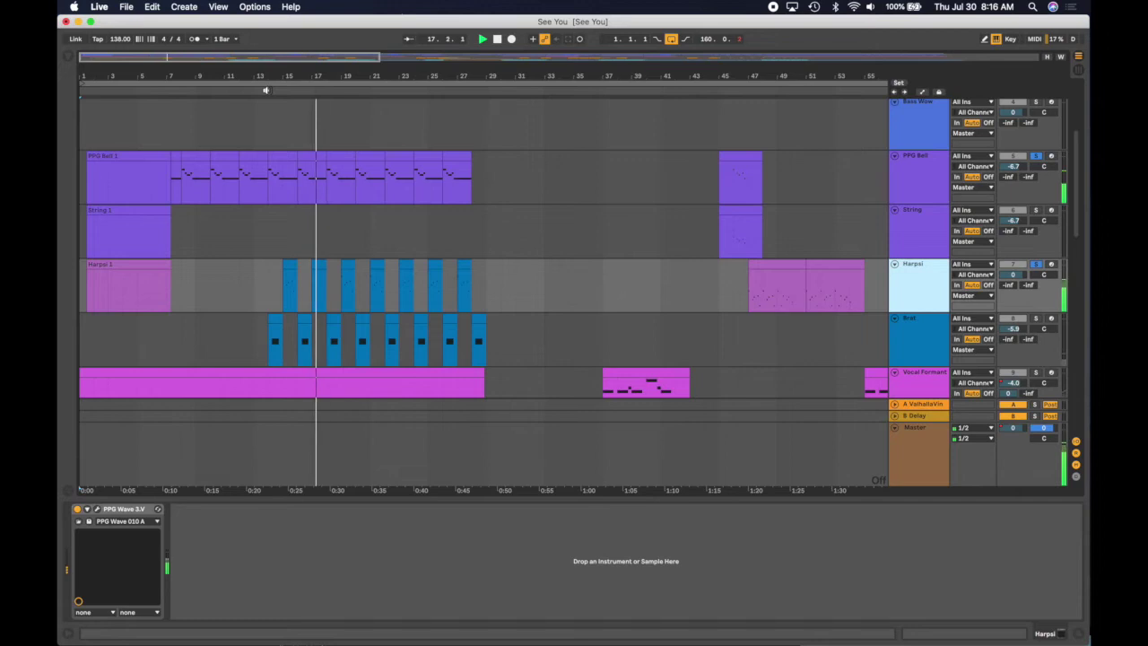
pyautogui.press('space')
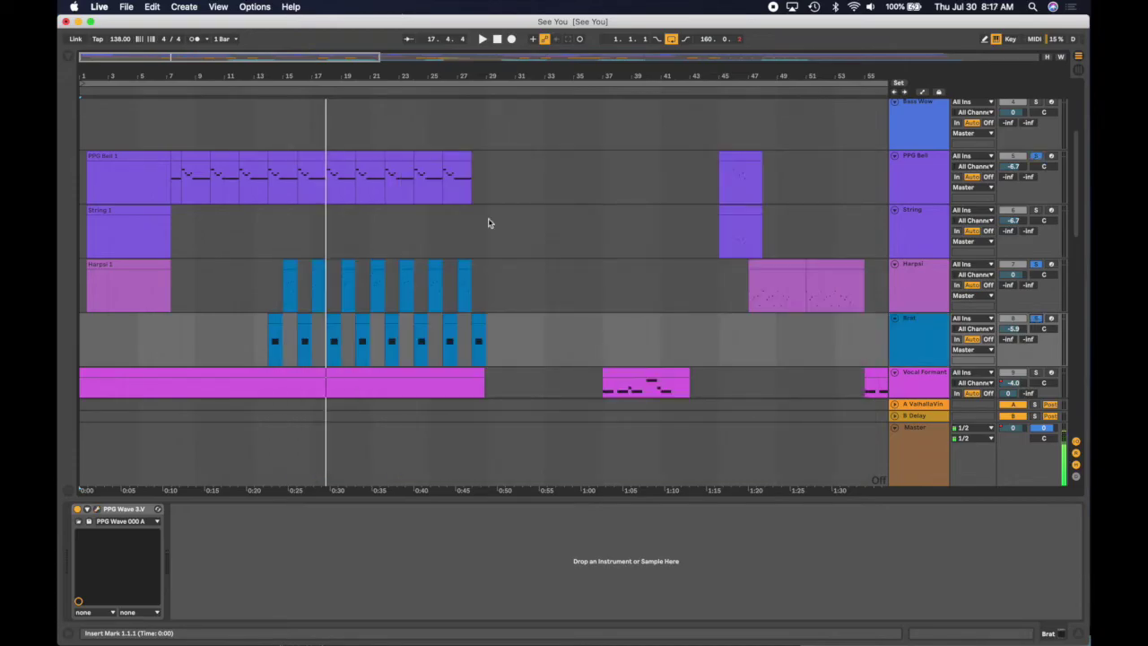
# Play the Brat track together with PPG Bell and Harpsi from about bar 17
pyautogui.click(327, 87)
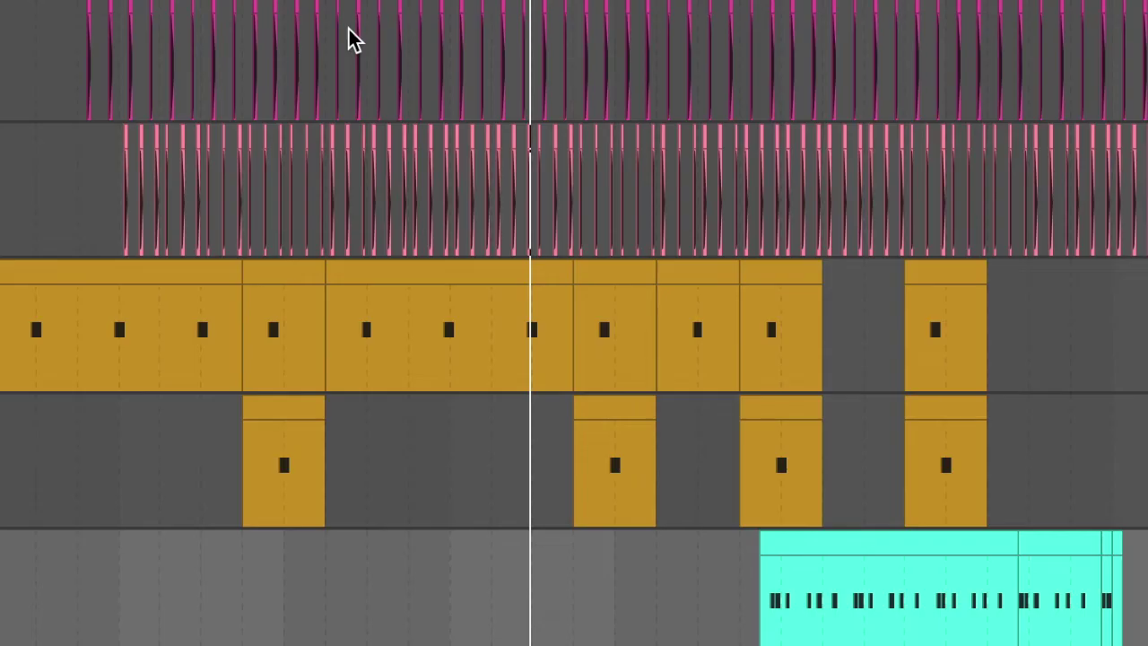
# Reposition the See You Hat ARP 2600 V3 window over the arrangement and play the track from about bar 12
pyautogui.moveTo(316, 2); pyautogui.dragTo(448, 45)
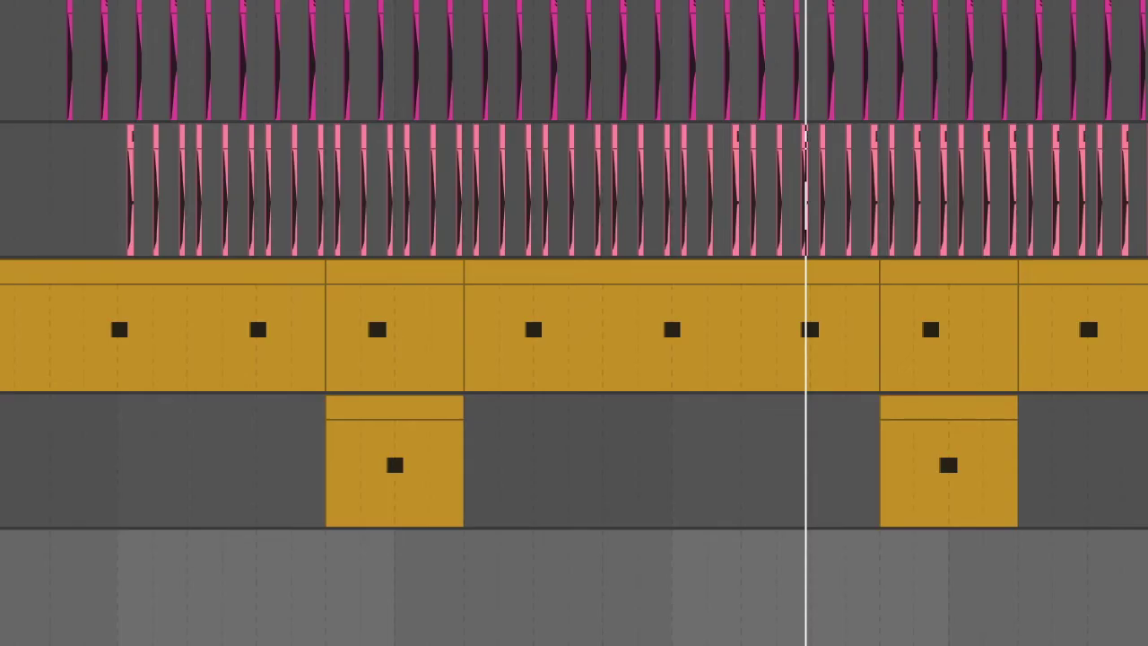
pyautogui.moveTo(709, 215); pyautogui.dragTo(765, 171)
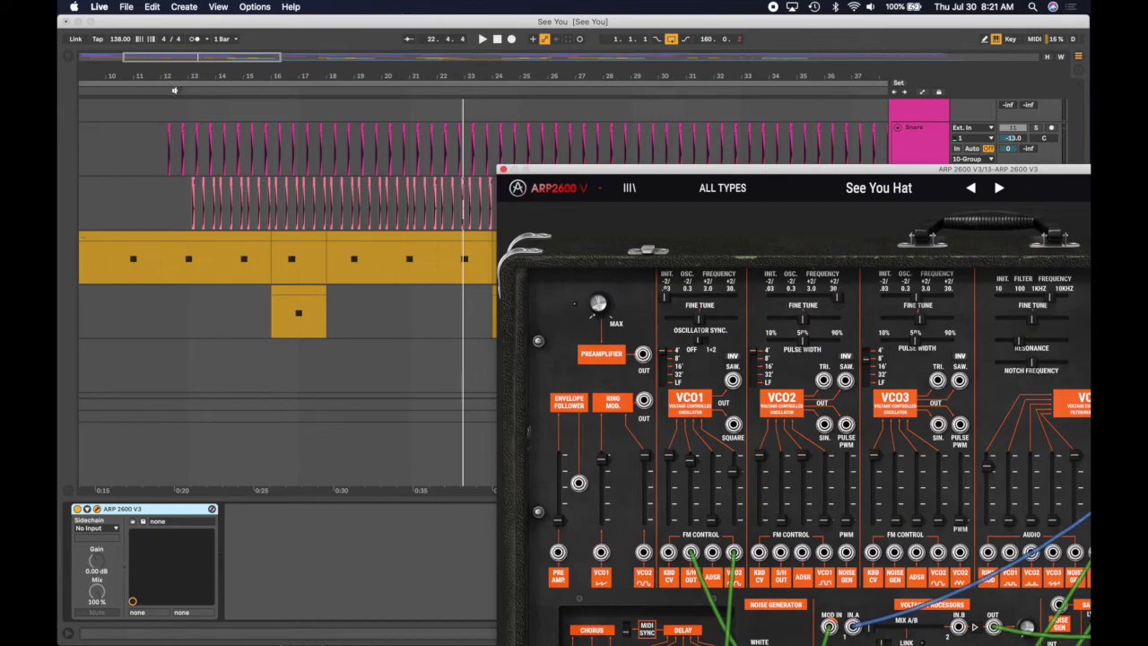
pyautogui.click(175, 90)
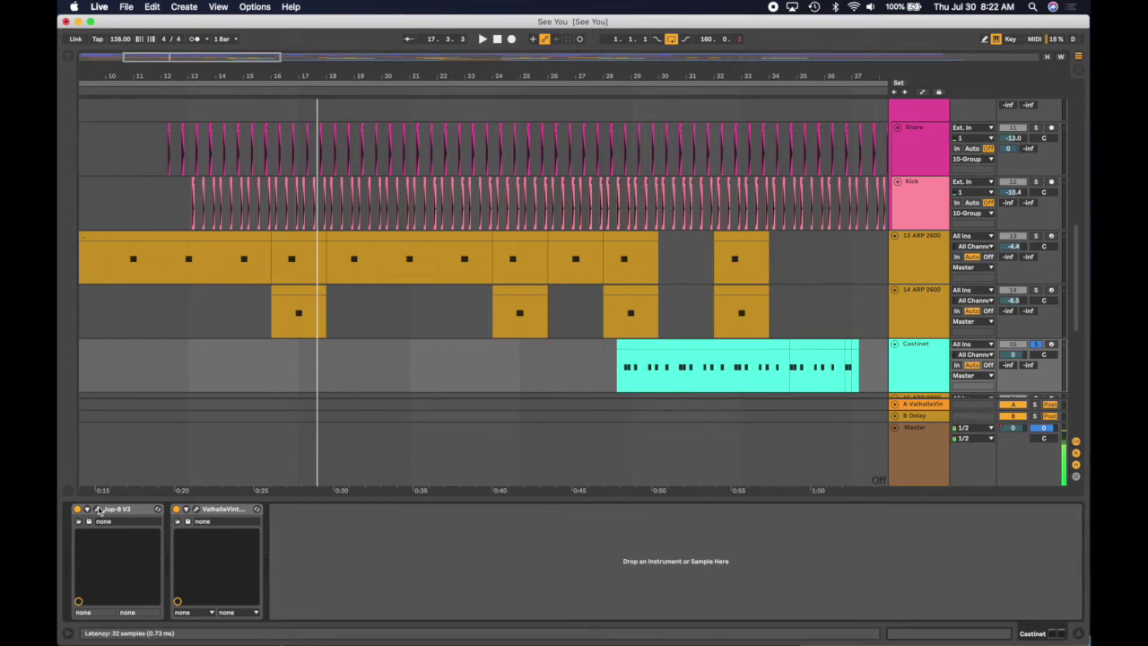
# Open the Castinet track's Jup-8 V3, move its window below the arrangement tracks and play the soloed part from about bar 28
pyautogui.click(98, 509)
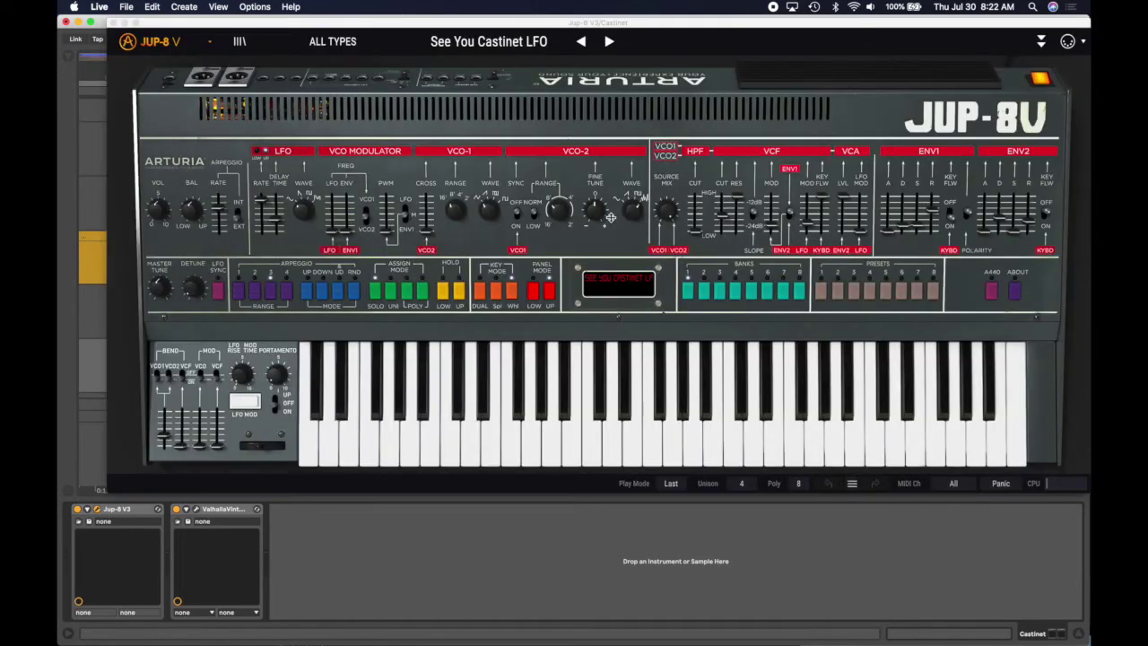
pyautogui.moveTo(680, 23); pyautogui.dragTo(655, 435)
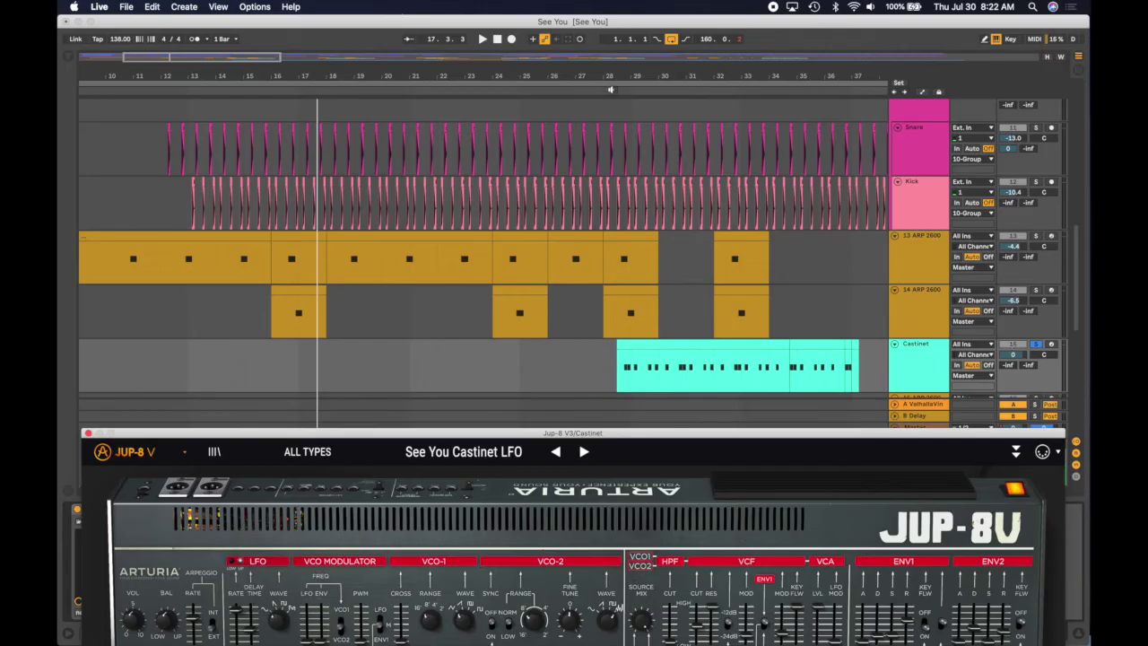
pyautogui.click(611, 90)
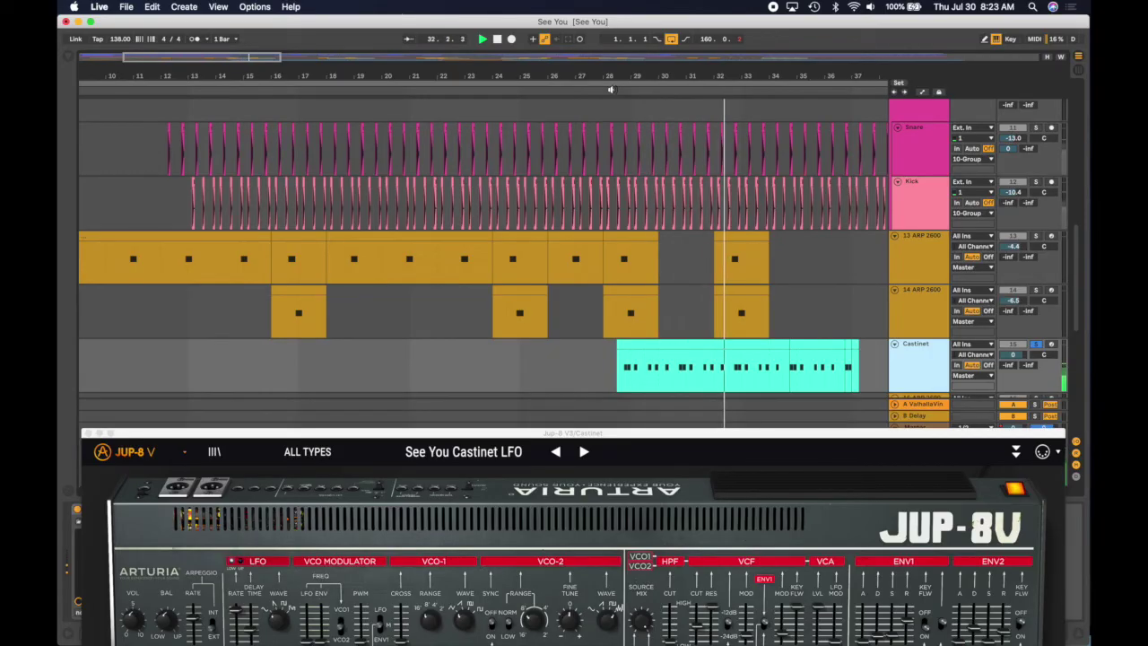
# Solo the Snare track alongside the Kick, ARP 2600 and Castinet tracks and play them from about bar 28
pyautogui.click(1037, 128)
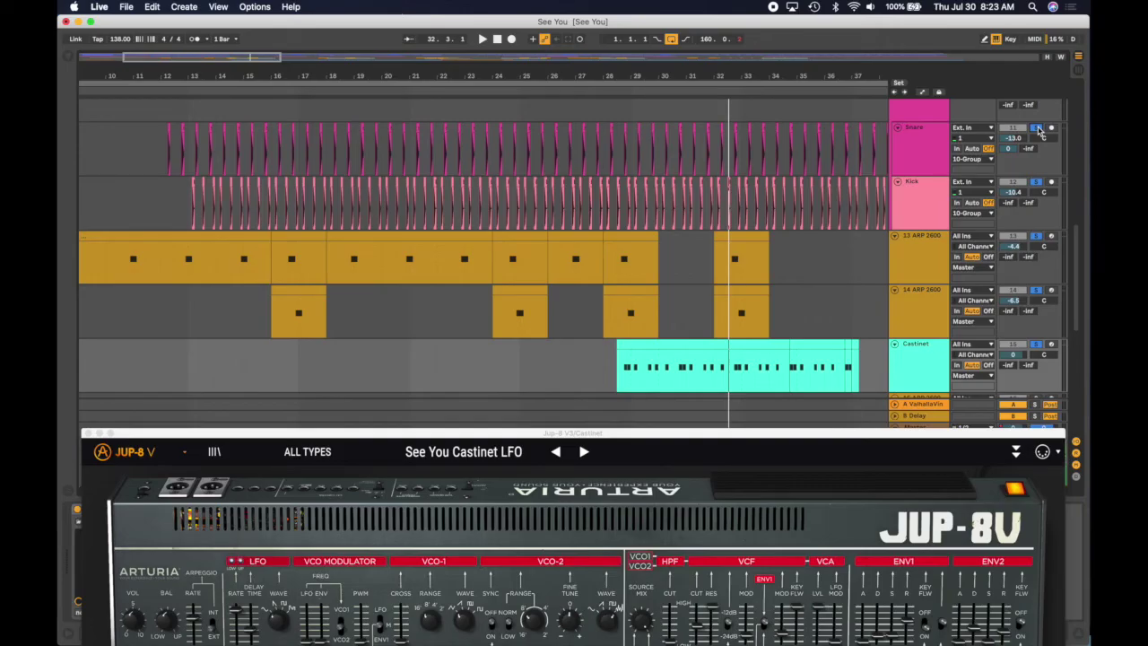
pyautogui.click(606, 89)
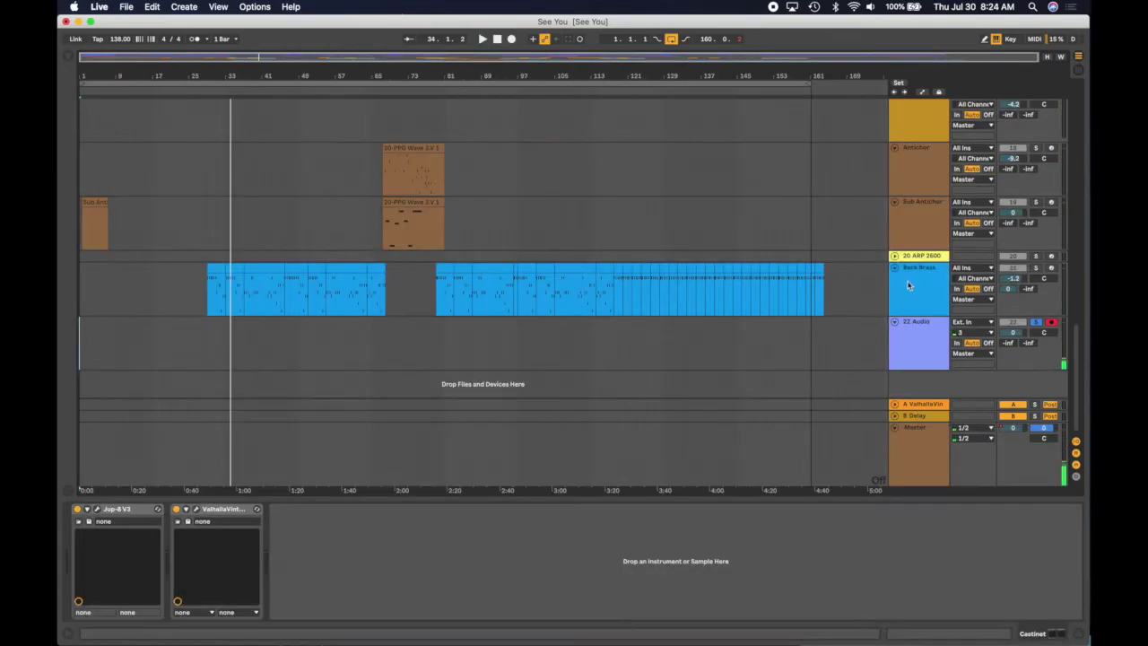
# Open the Back Brass track's Jup-8 V3, reposition its window and audition the brass part around bar 34
pyautogui.click(919, 285)
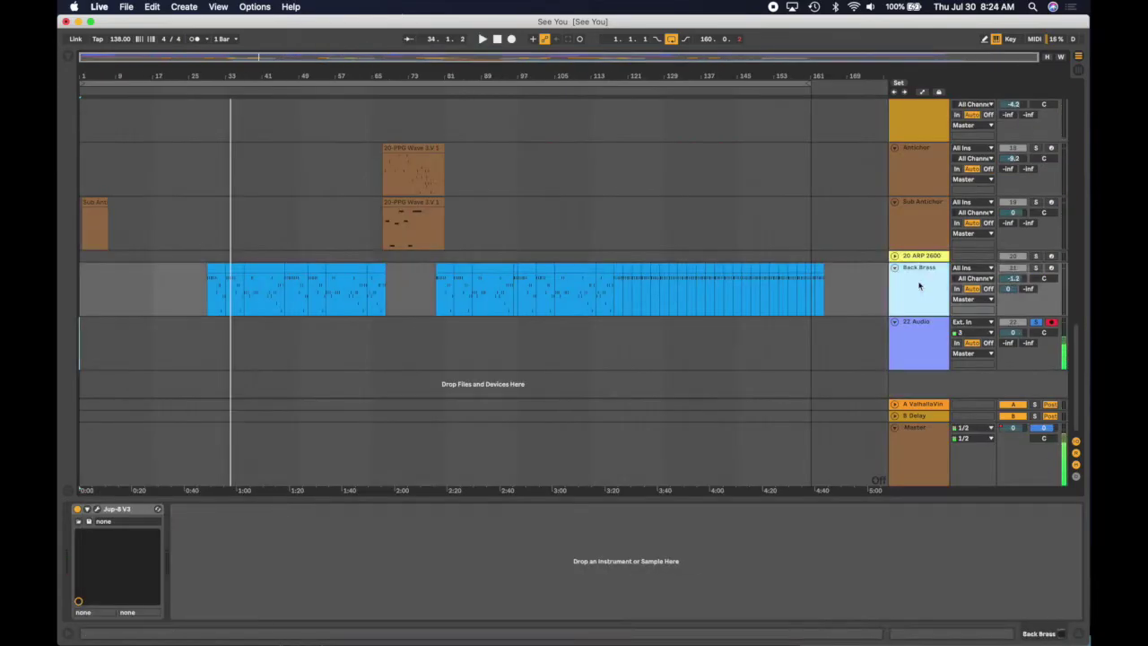
pyautogui.click(97, 510)
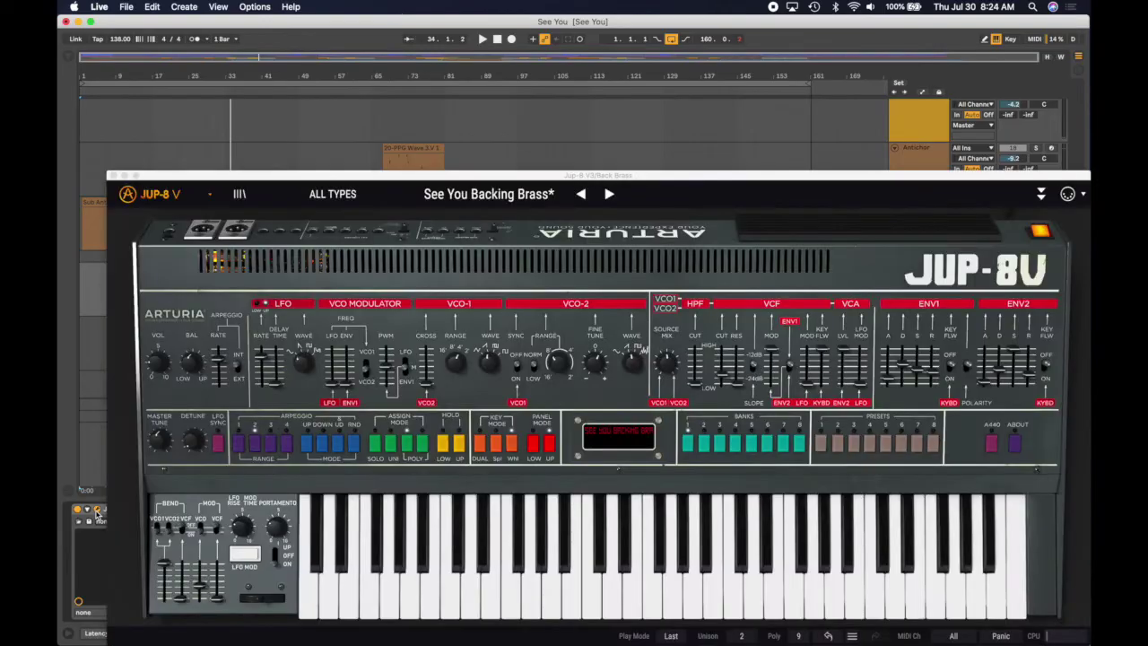
pyautogui.click(655, 179)
pyautogui.moveTo(655, 177); pyautogui.dragTo(610, 106)
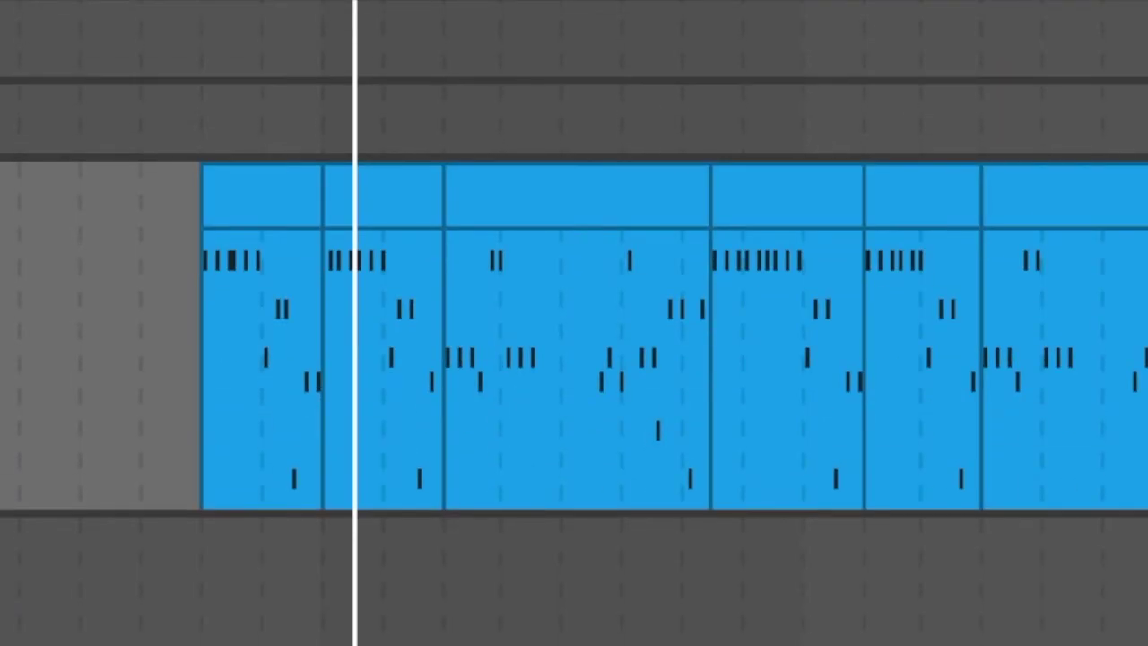
pyautogui.press('space')
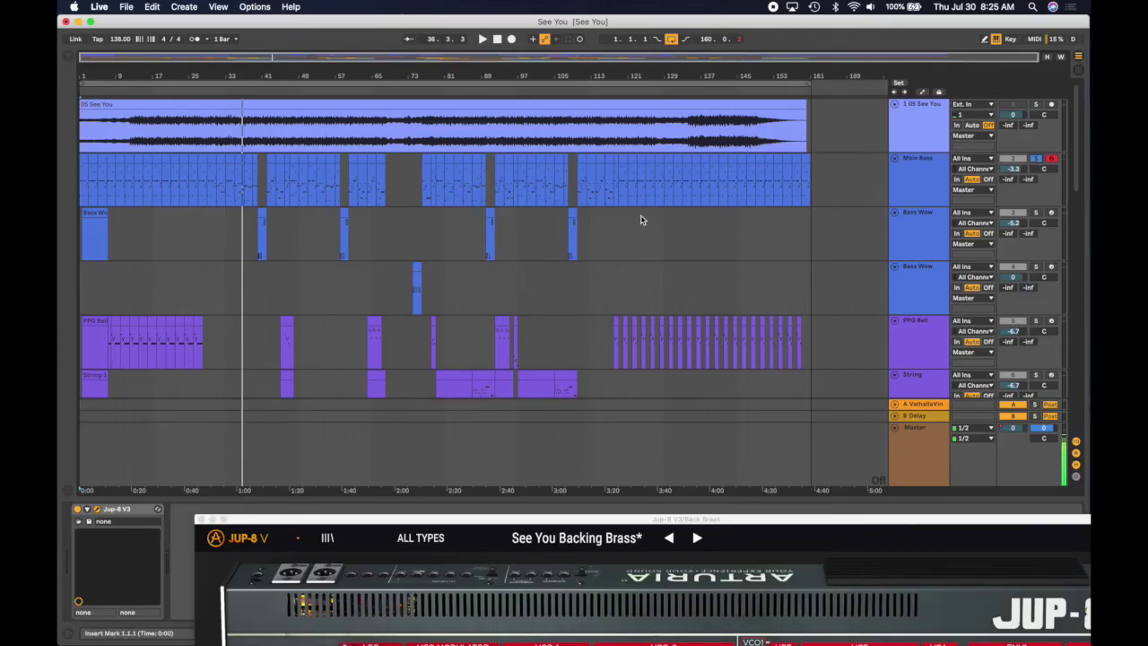
# Play the Back Brass track together with the soloed Main Bass from about bar 30
pyautogui.scroll(-15, 641, 220)
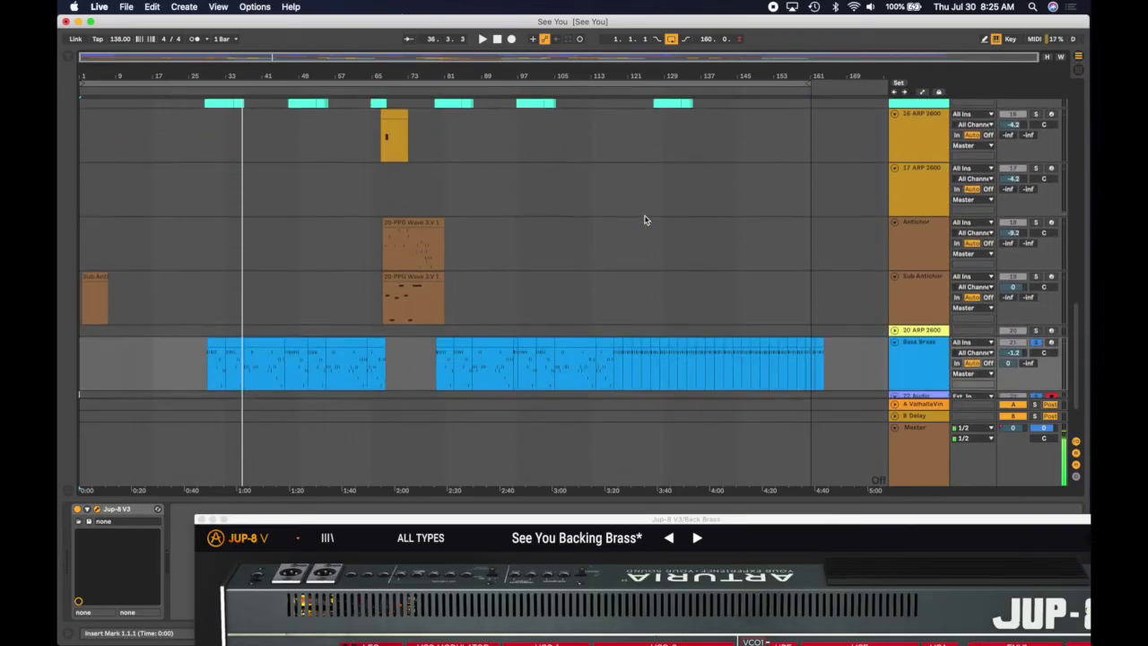
pyautogui.scroll(-1, 642, 217)
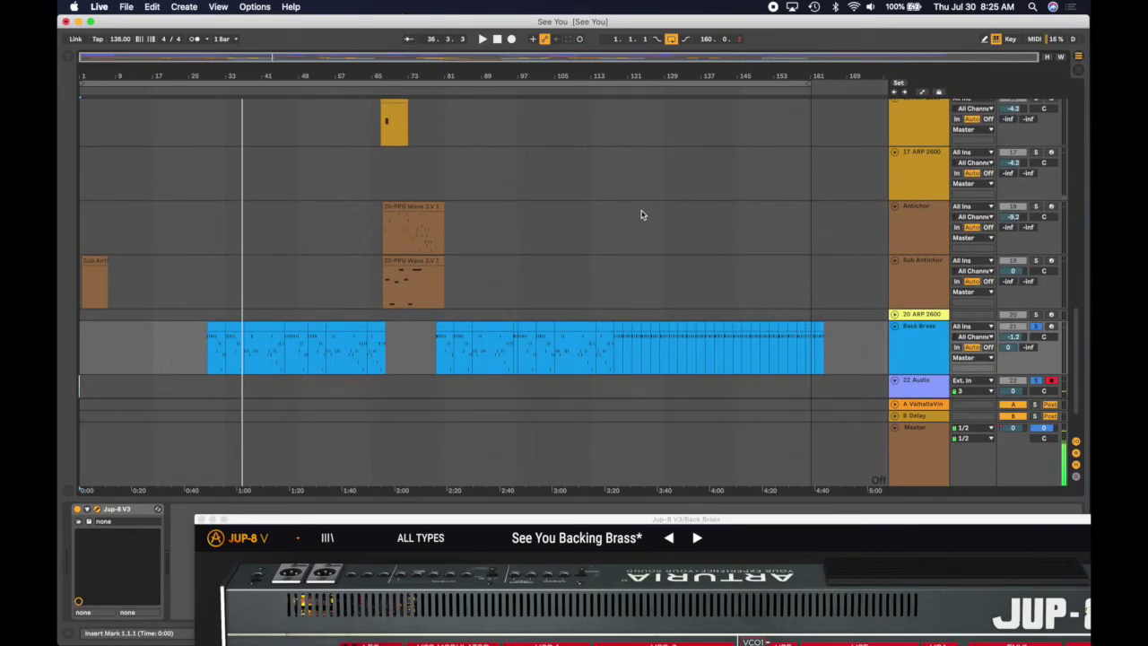
pyautogui.click(216, 90)
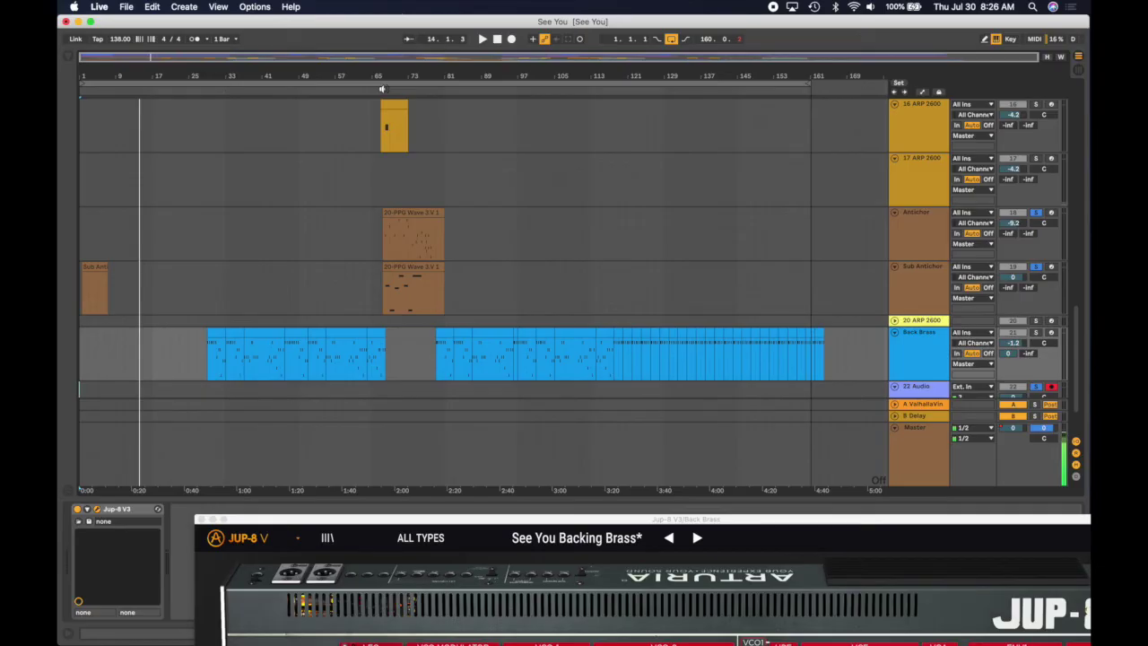
# Open the Antichor track's PPG Wave 3.V, check its wavetable and sub waves setting, and close the synth window
pyautogui.click(921, 235)
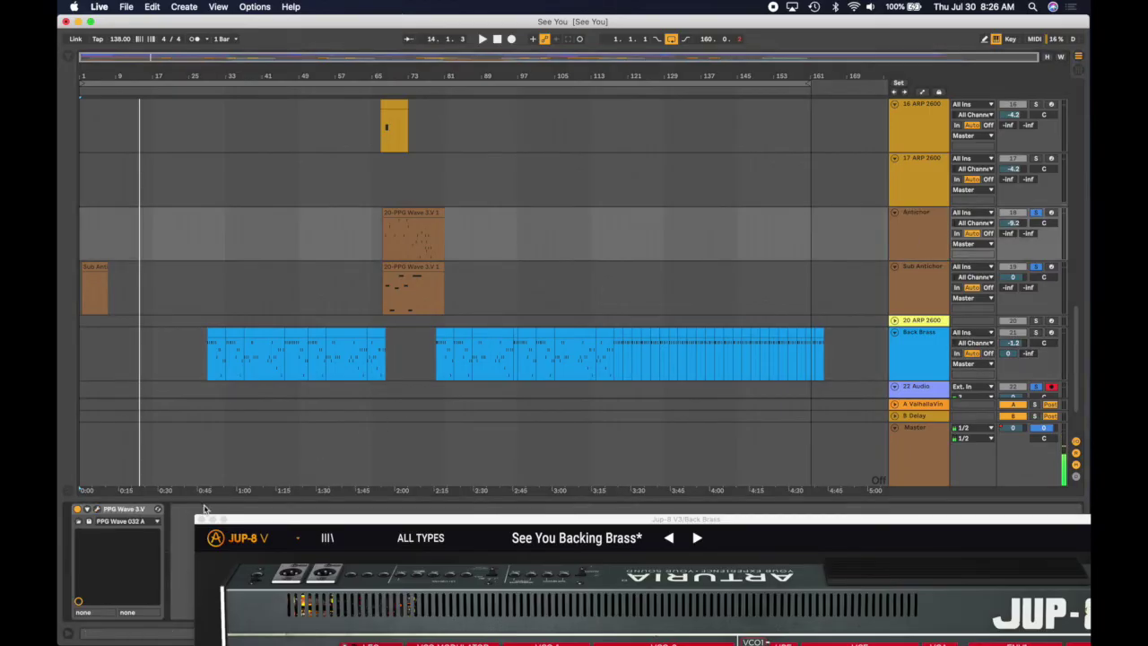
pyautogui.moveTo(647, 323); pyautogui.dragTo(579, 137)
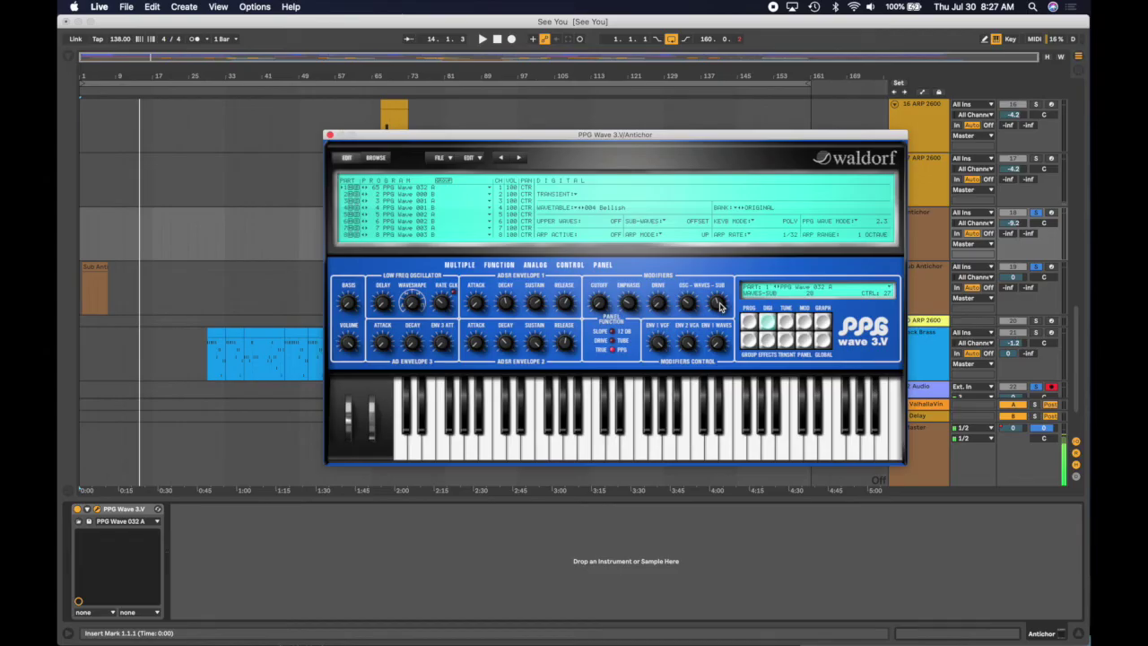
pyautogui.press('super+w')
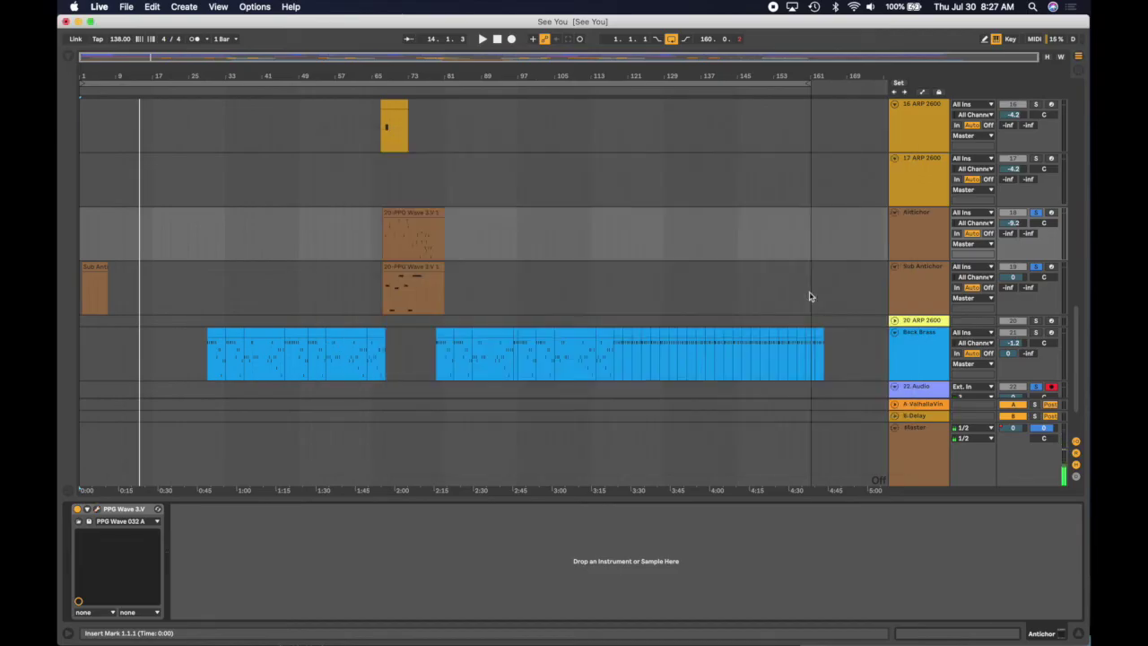
# Check the wavetable in the Sub Antichor track's PPG Wave 3.V, and play the soloed Antichor parts from about bar 71
pyautogui.click(921, 290)
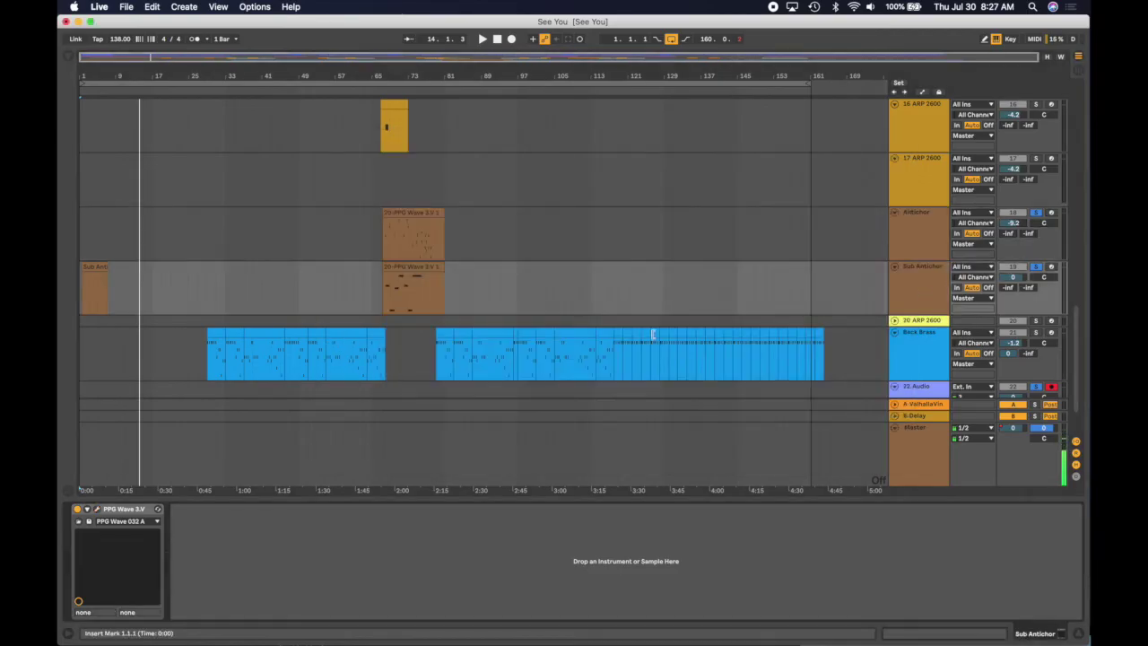
pyautogui.click(97, 510)
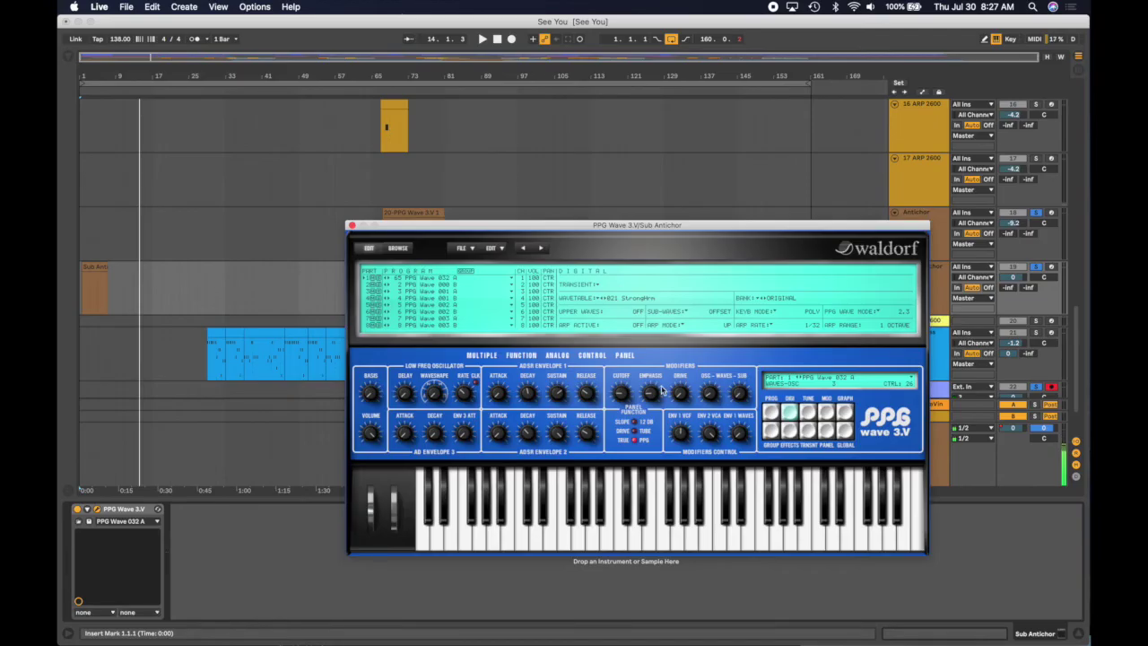
pyautogui.click(352, 225)
pyautogui.click(400, 91)
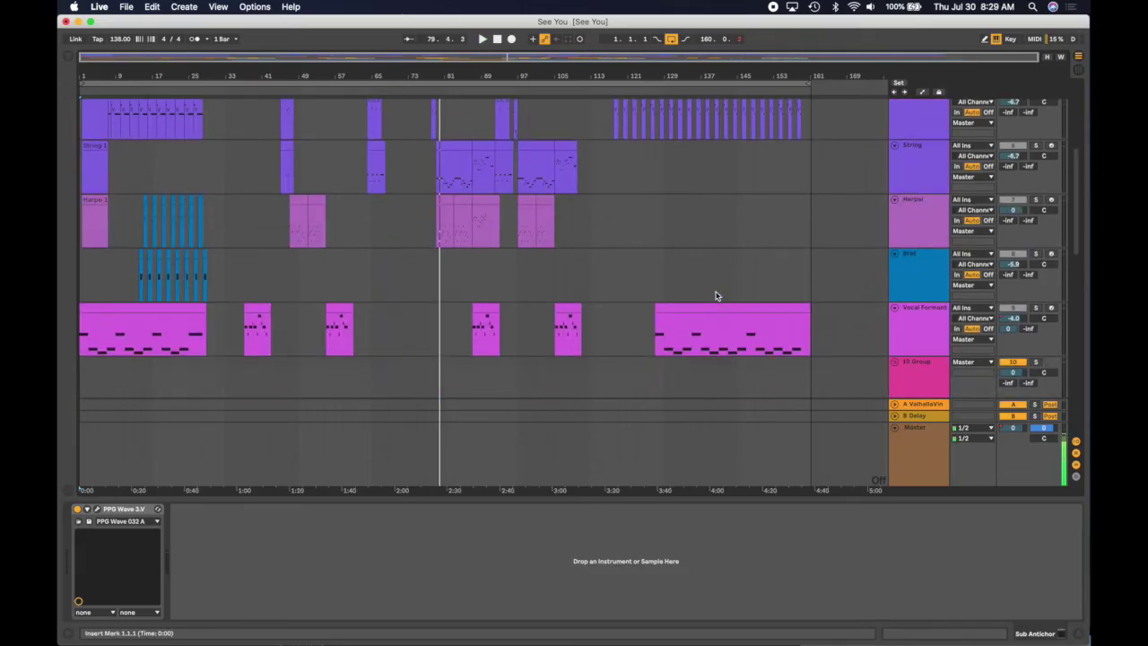
# Open the String track's Jup-8 V3, reposition its window to view the See You Strings patch, and close it
pyautogui.scroll(-5, 717, 296)
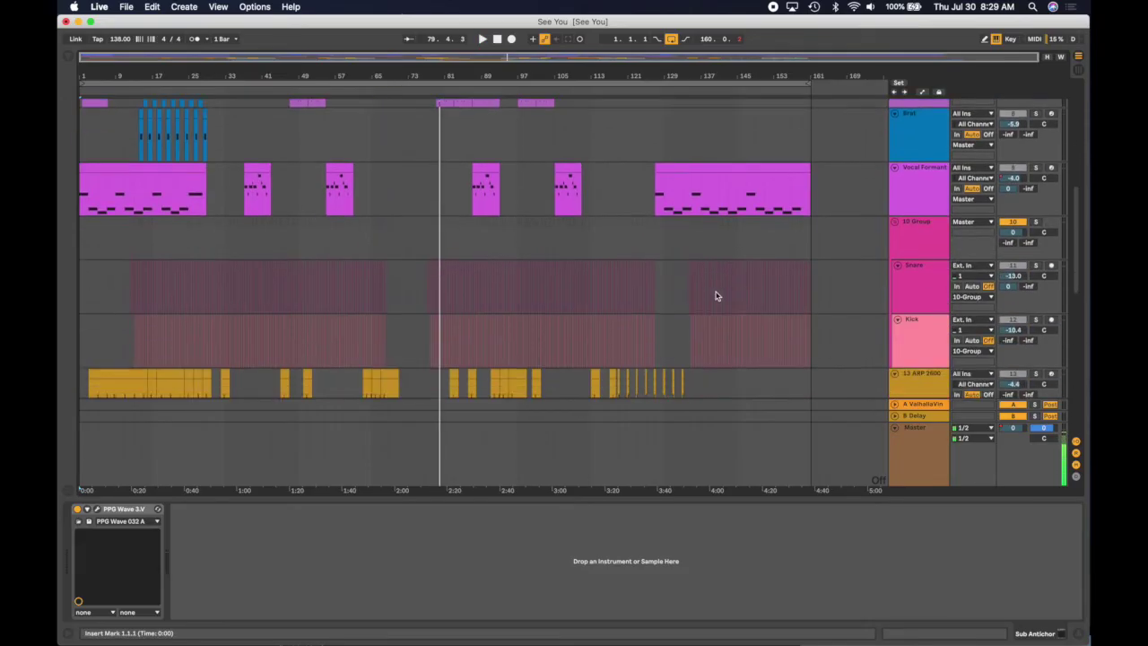
pyautogui.scroll(8, 716, 296)
pyautogui.scroll(-1, 717, 297)
pyautogui.scroll(-1, 717, 296)
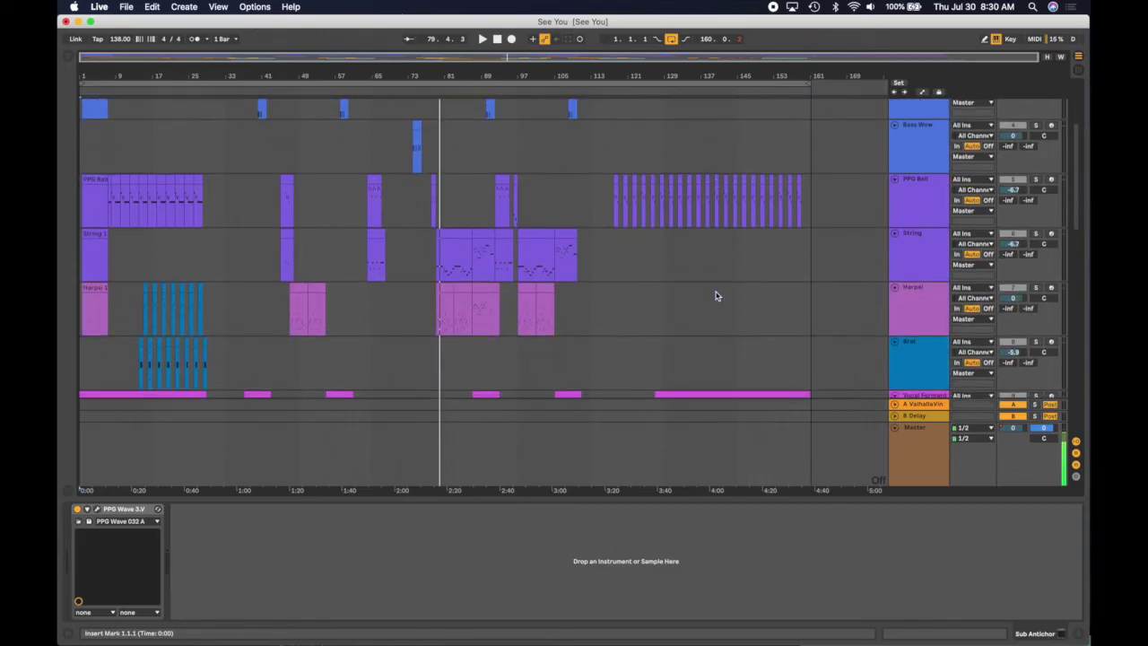
pyautogui.click(924, 264)
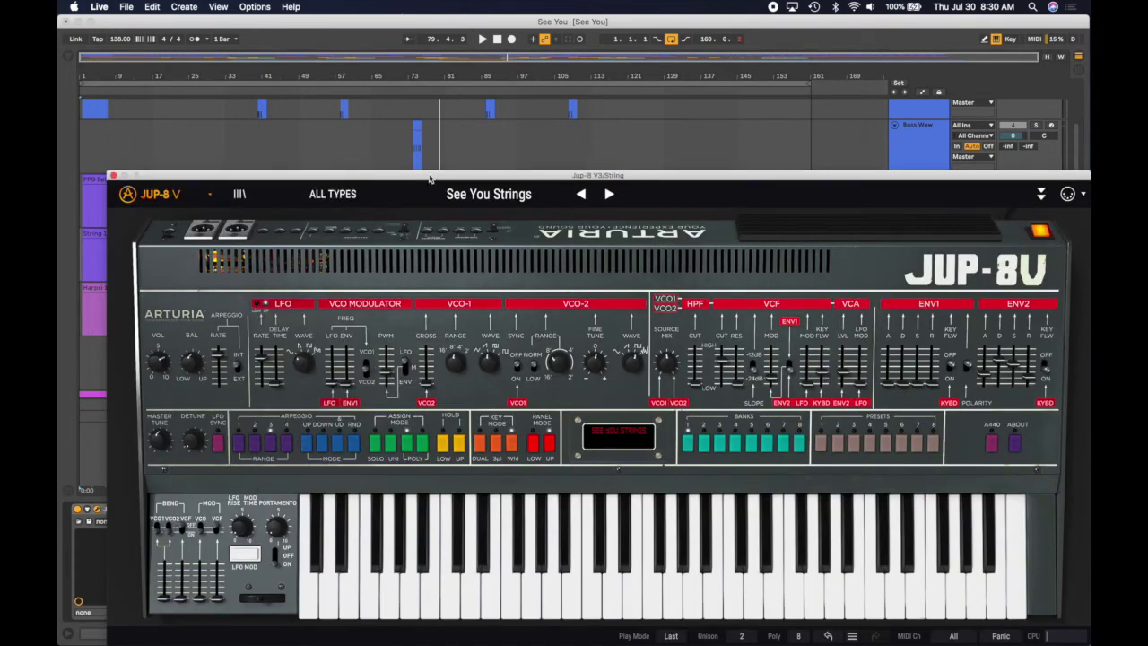
pyautogui.moveTo(430, 178); pyautogui.dragTo(392, 131)
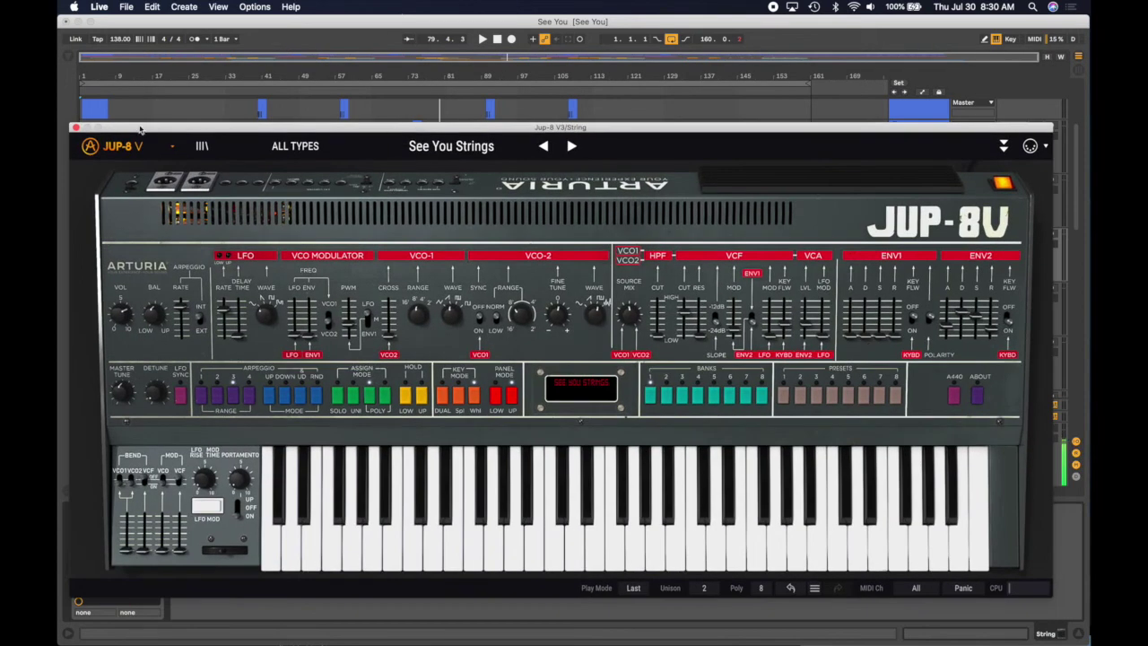
pyautogui.click(76, 127)
# Solo the String and Harpsi tracks and play them together from about bar 78
pyautogui.click(459, 90)
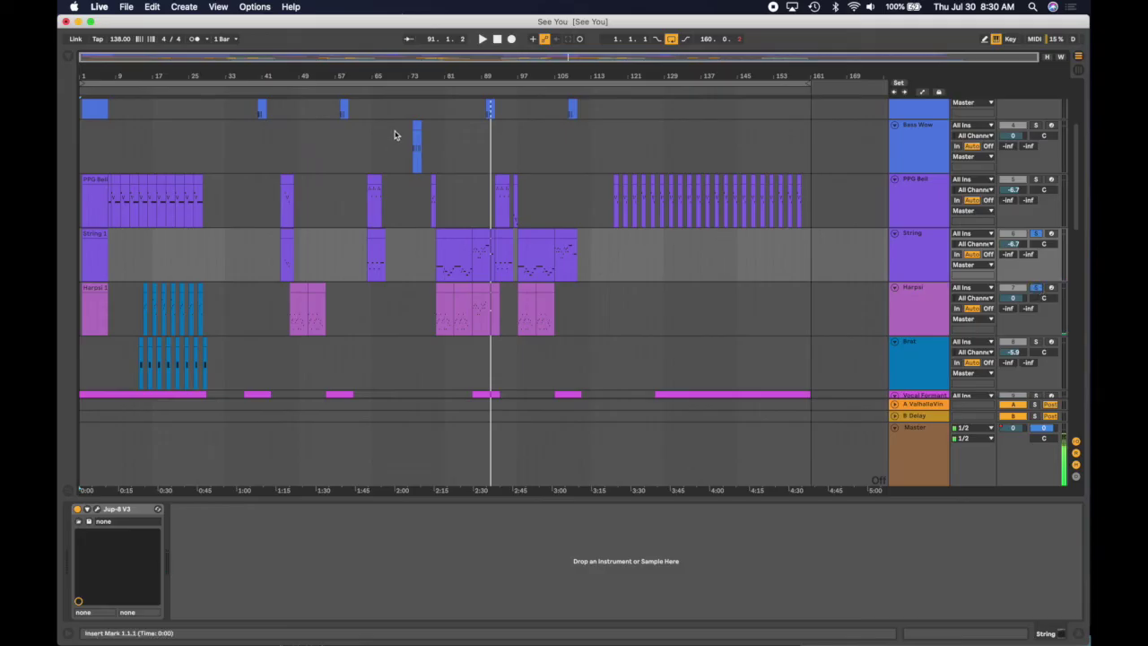
pyautogui.click(434, 89)
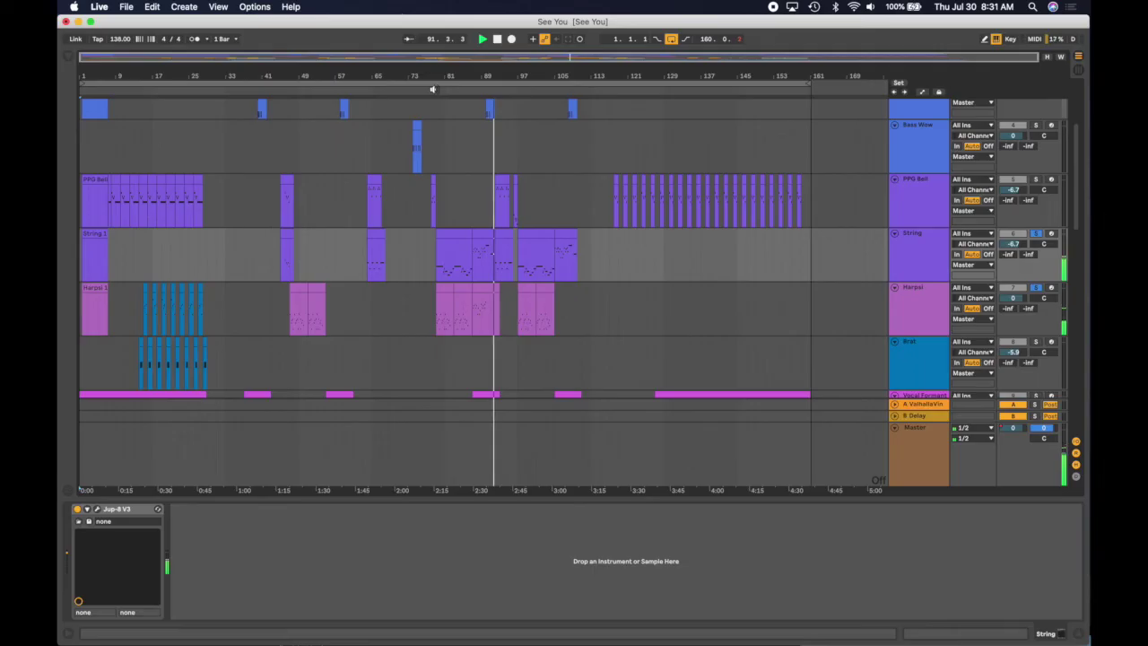
# Turn off the solo on all tracks and play the full mix from about bar 79
pyautogui.scroll(3, 741, 303)
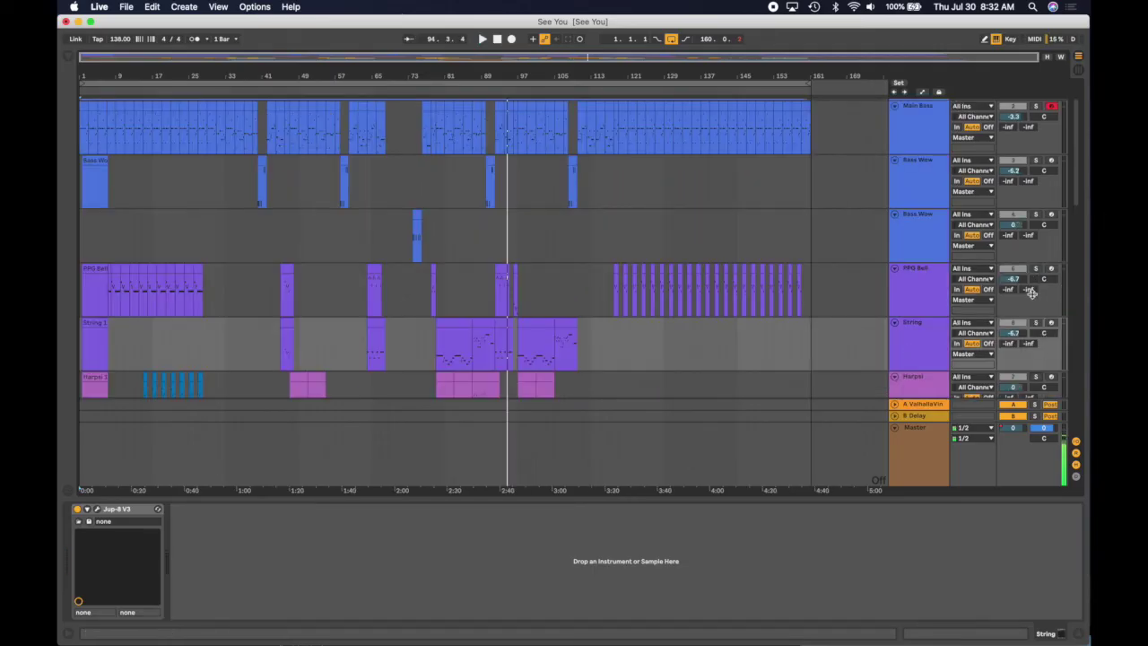
pyautogui.scroll(2, 1032, 294)
pyautogui.scroll(-15, 1032, 293)
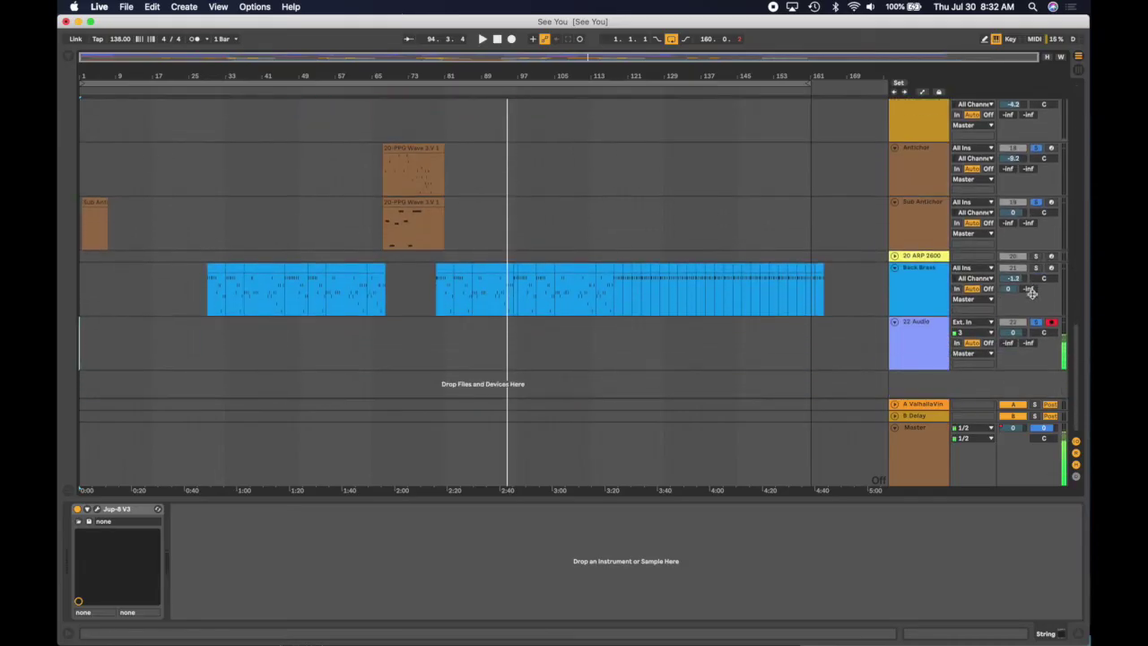
pyautogui.scroll(8, 1045, 283)
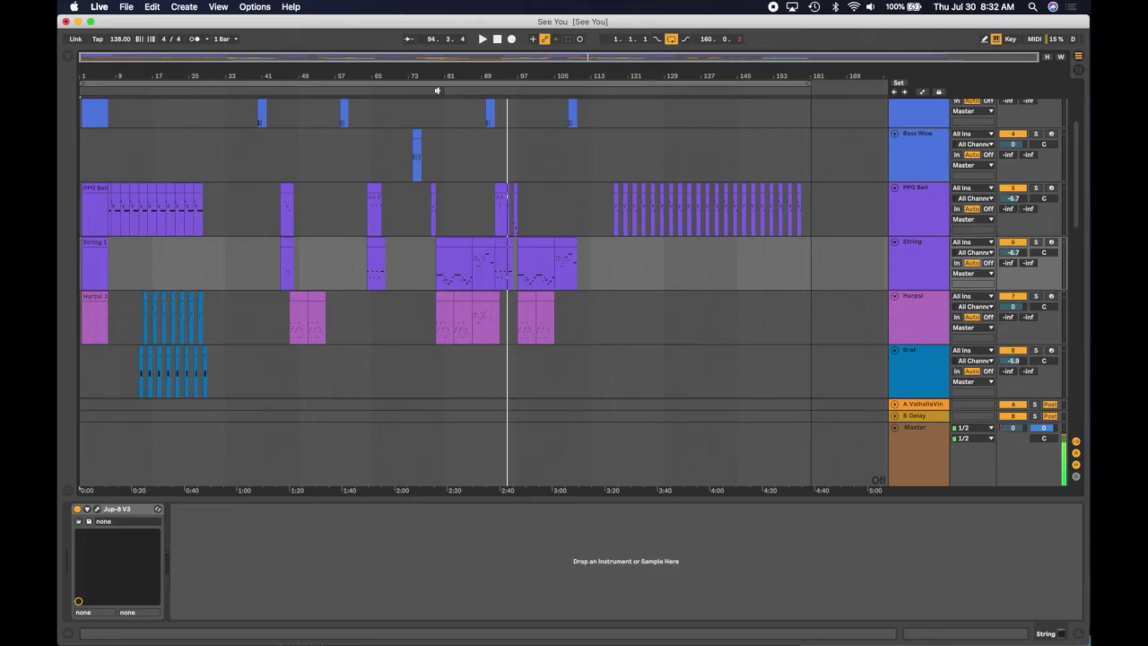
pyautogui.press('space')
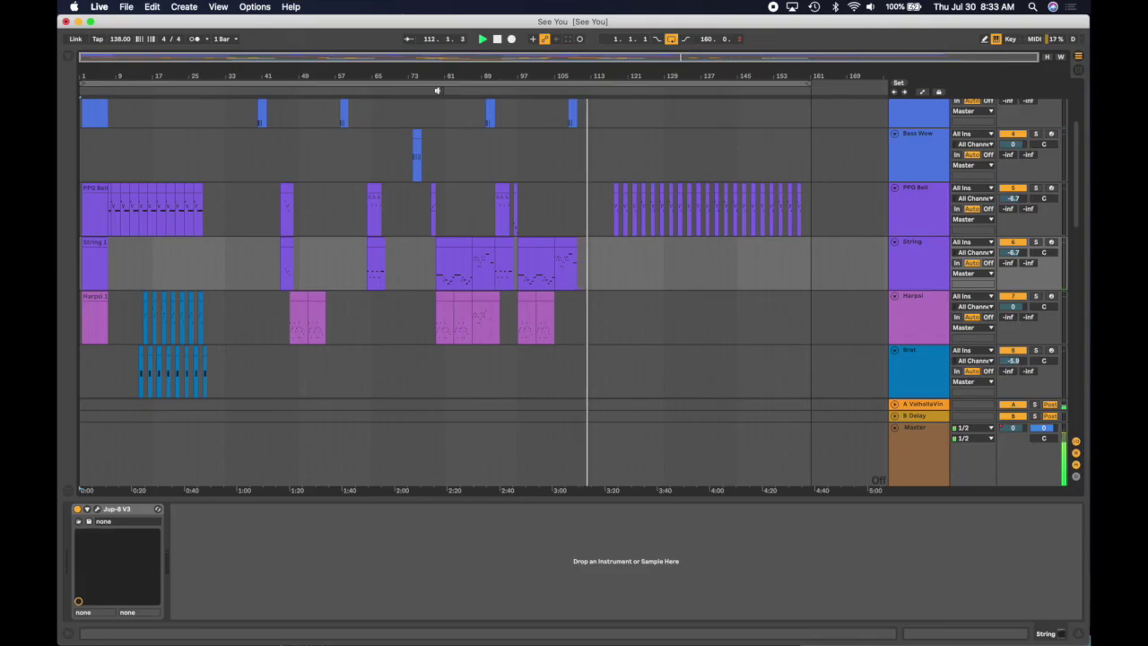
# Follow the full mix's playback from about bar 113 onward, examining the Vocal Formant, Snare, Kick and ARP 2600 clips up close
pyautogui.scroll(3, 649, 197)
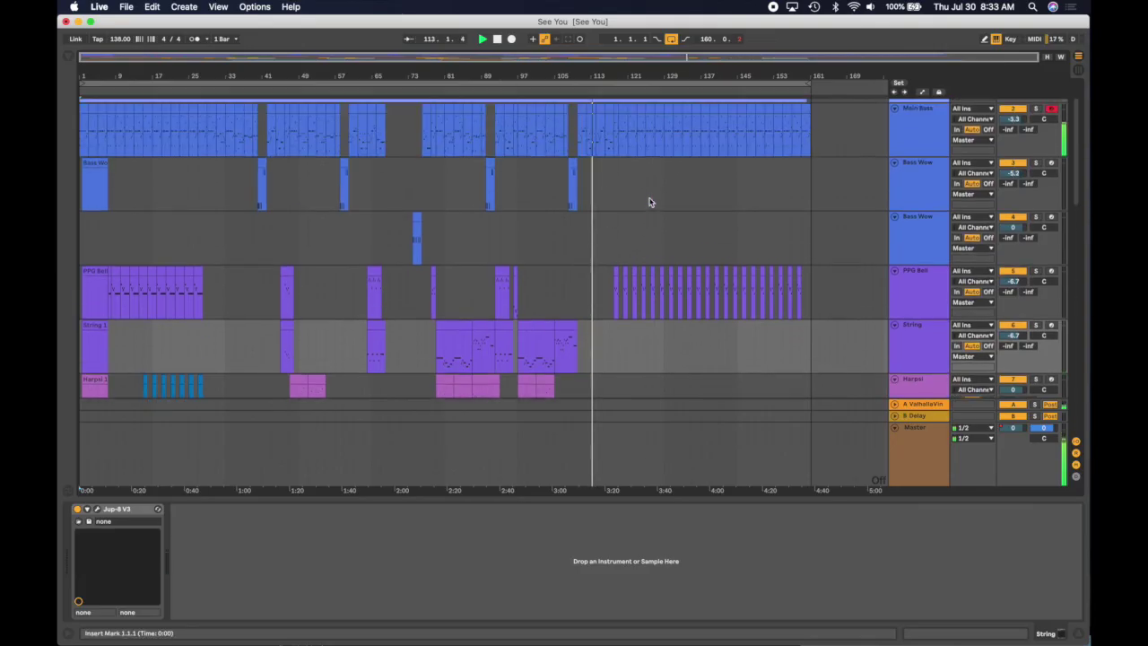
pyautogui.scroll(-15, 648, 200)
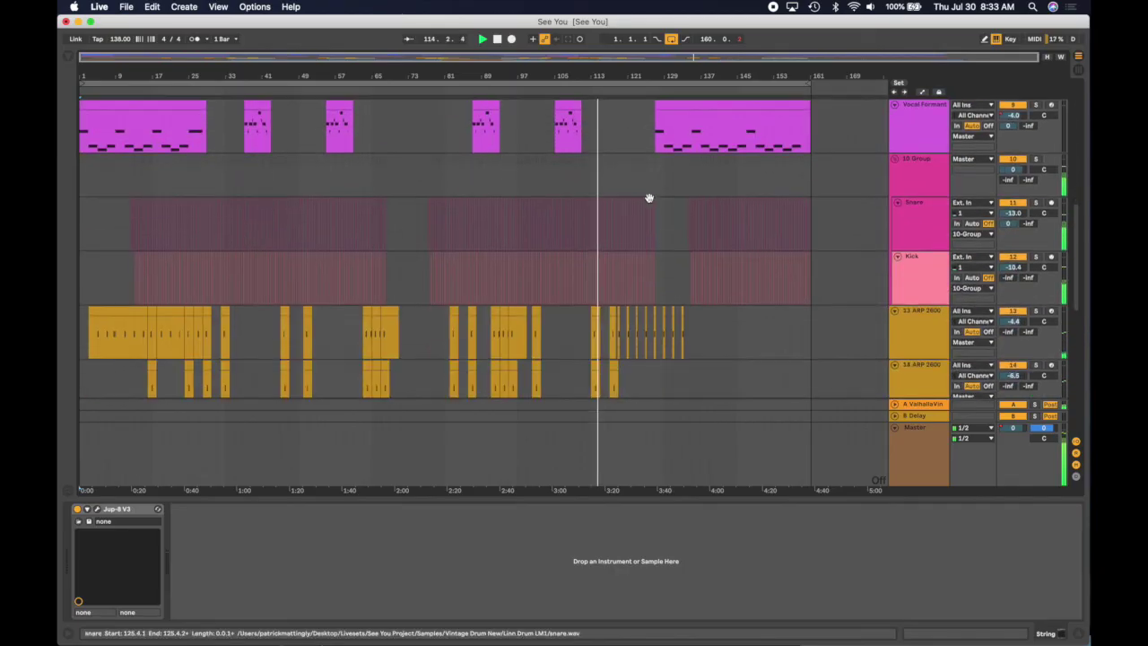
pyautogui.scroll(1, 649, 199)
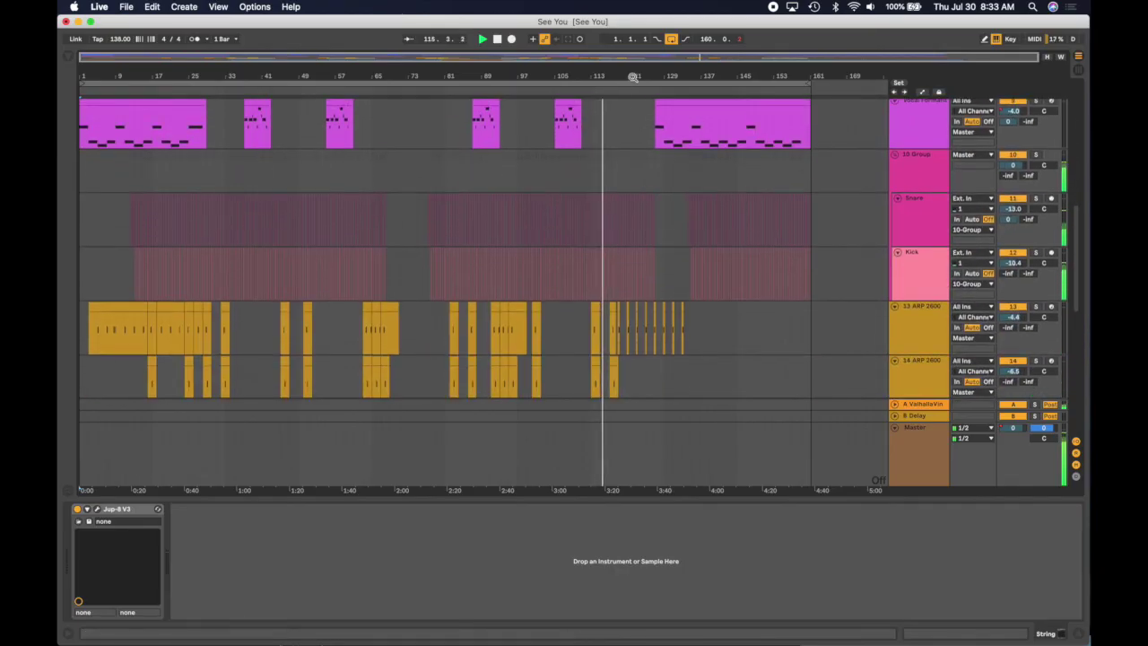
pyautogui.moveTo(633, 77); pyautogui.dragTo(628, 180)
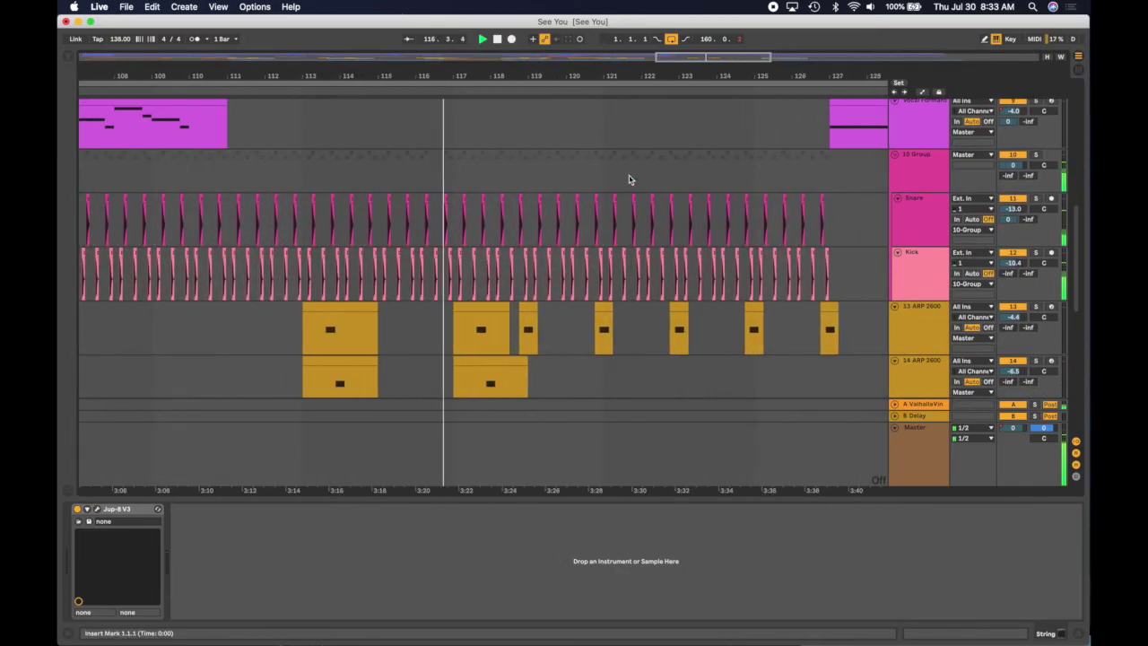
pyautogui.scroll(2, 628, 200)
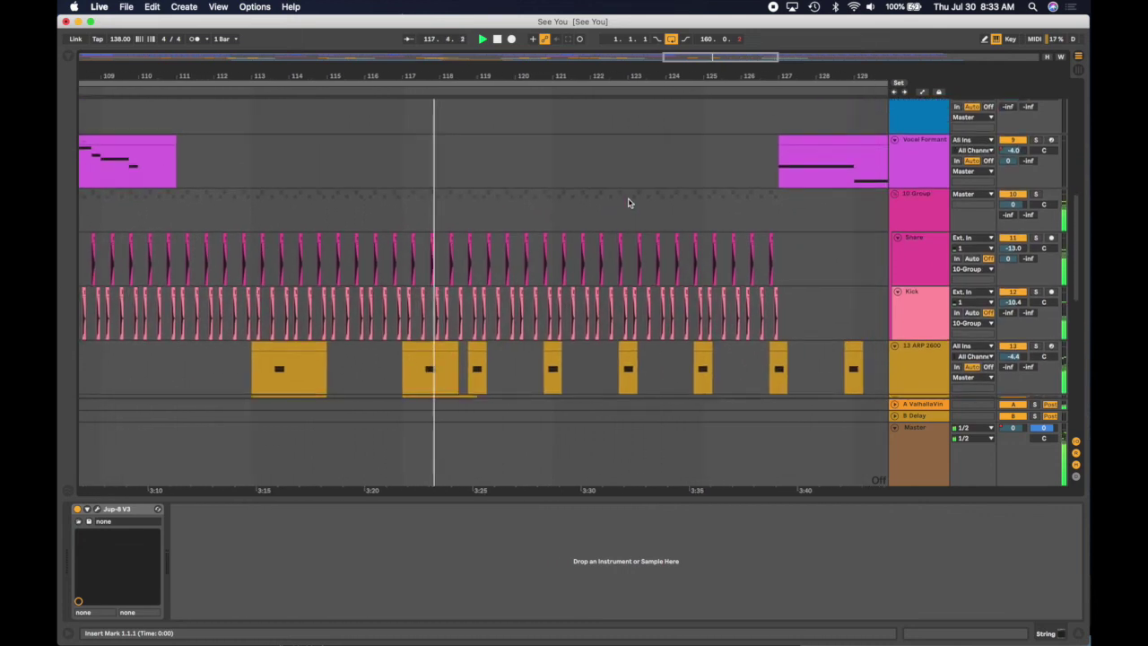
pyautogui.scroll(-2, 628, 203)
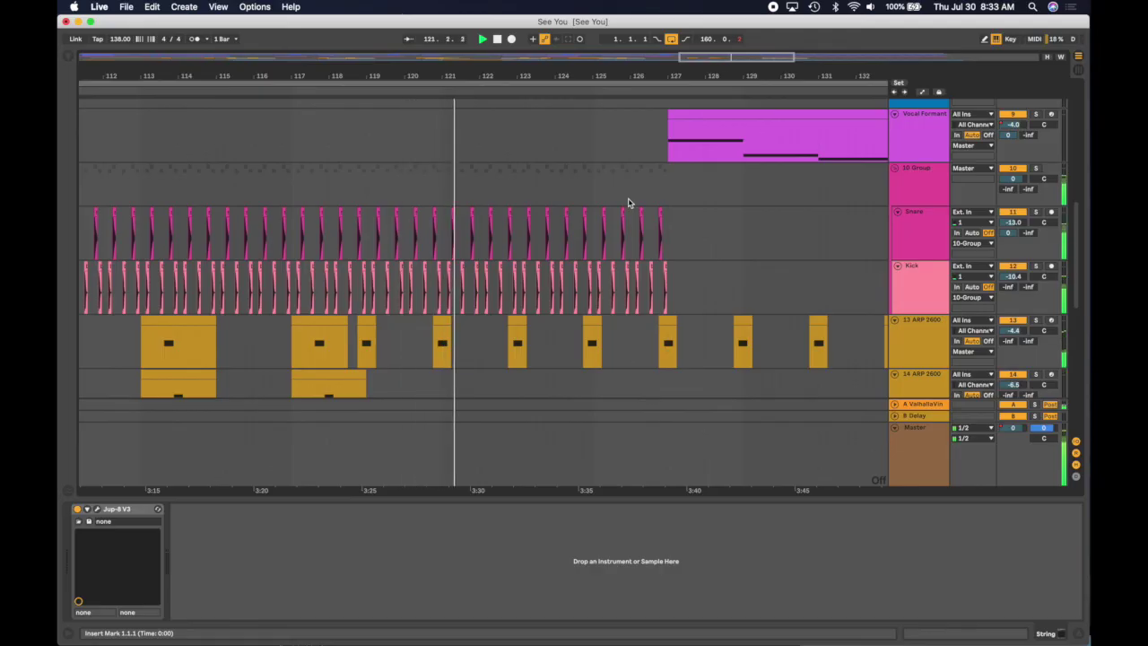
pyautogui.hscroll(6, 628, 203)
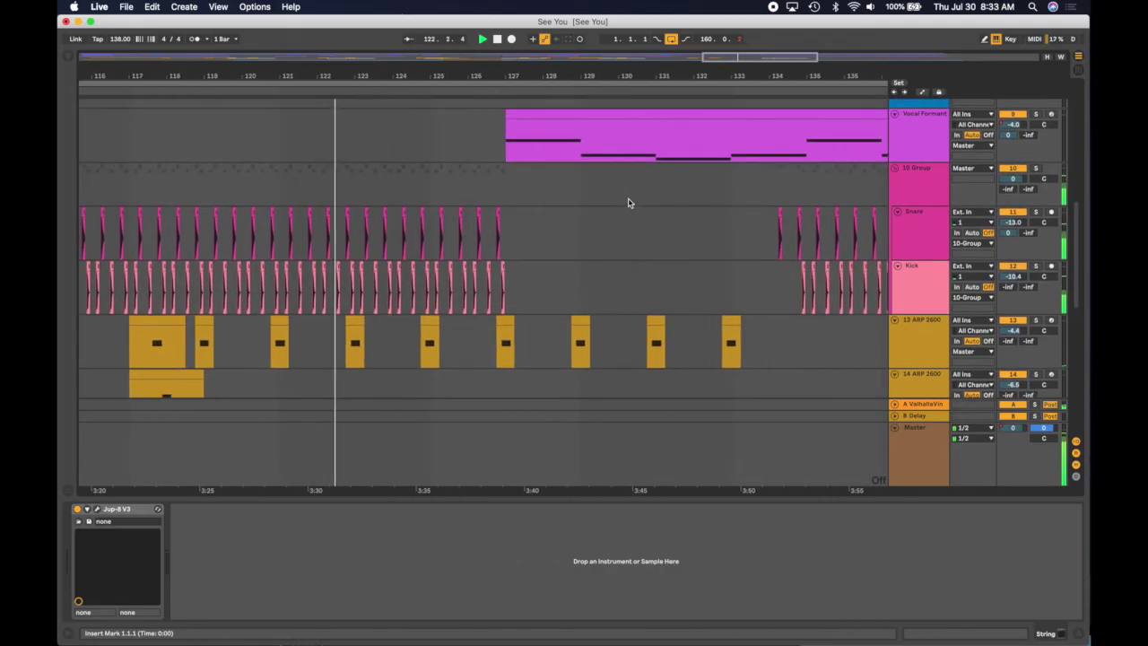
pyautogui.hscroll(4, 628, 202)
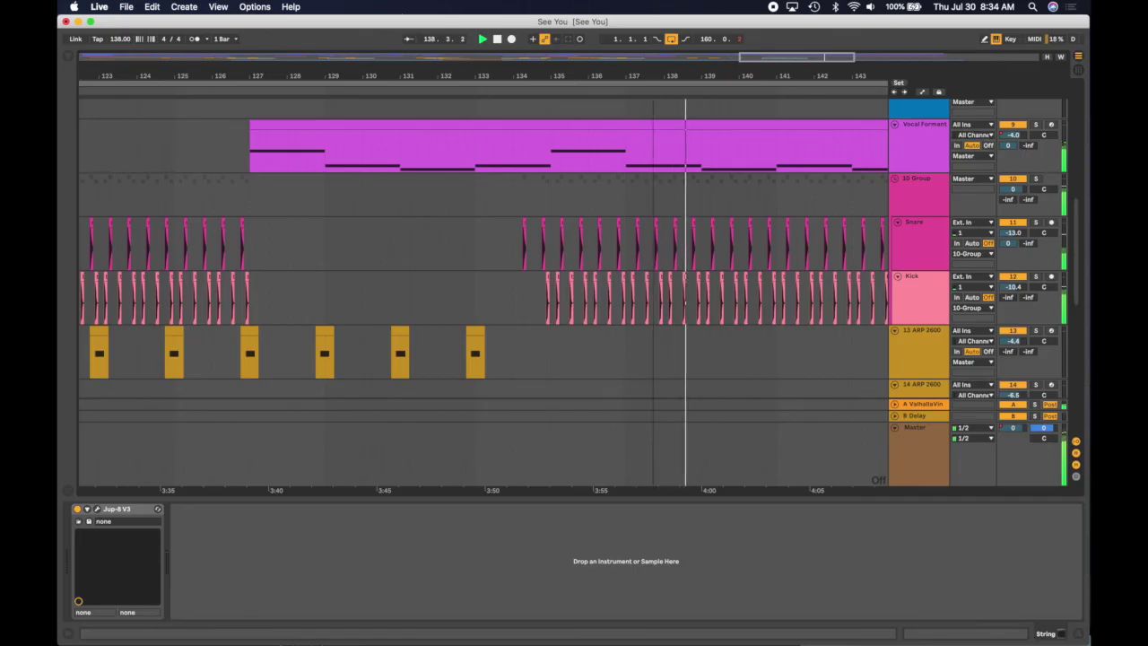
pyautogui.moveTo(646, 76); pyautogui.dragTo(397, 27)
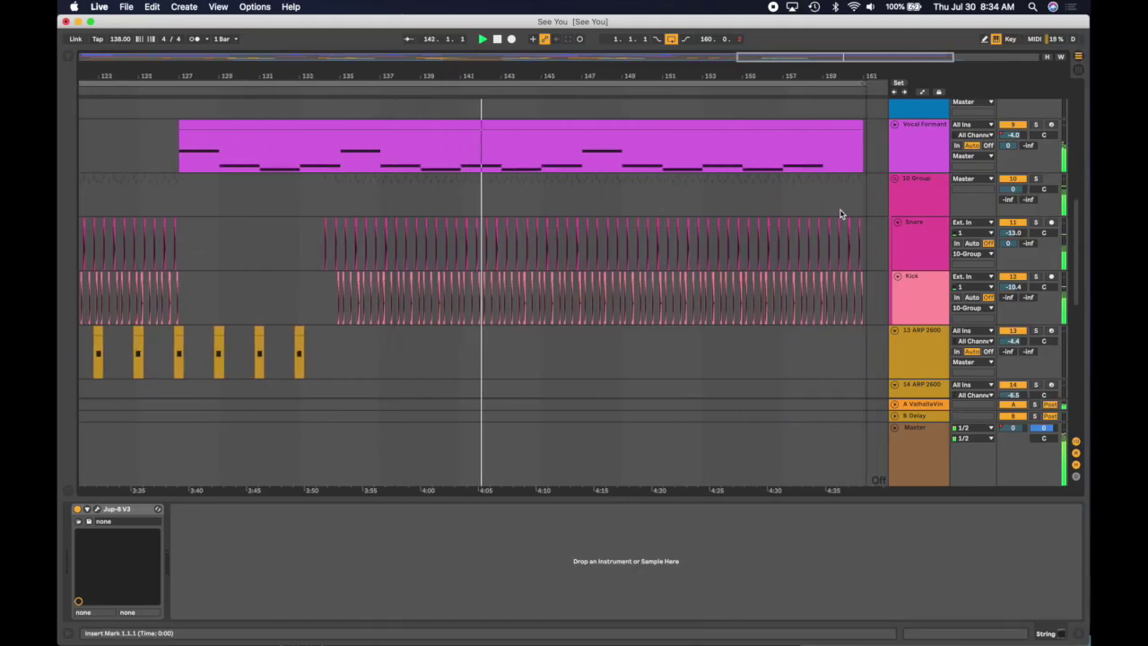